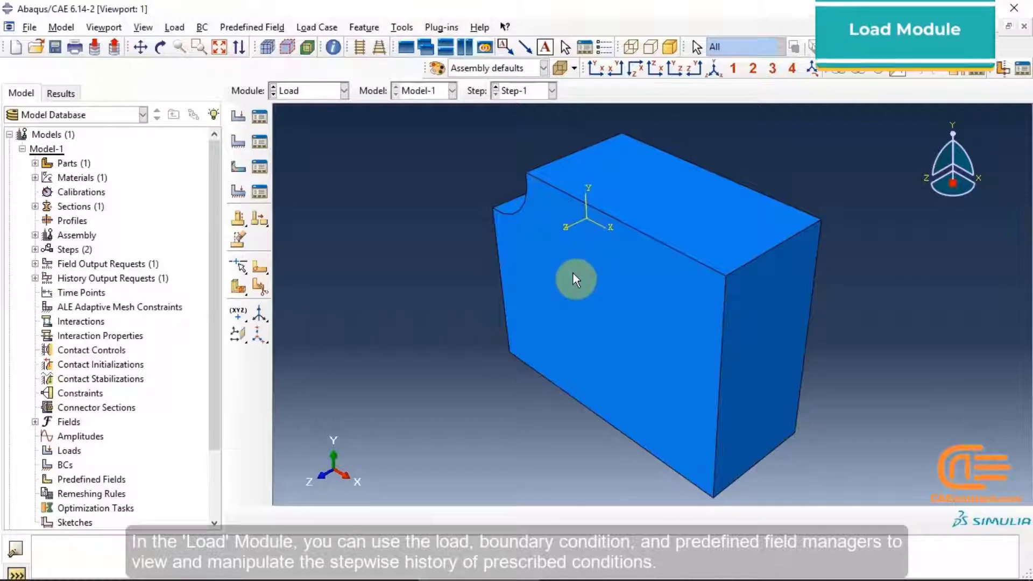
- Start a mechanical concentrated force load in Step-1 on the top-face vertex at the end of the notch
click(243, 116)
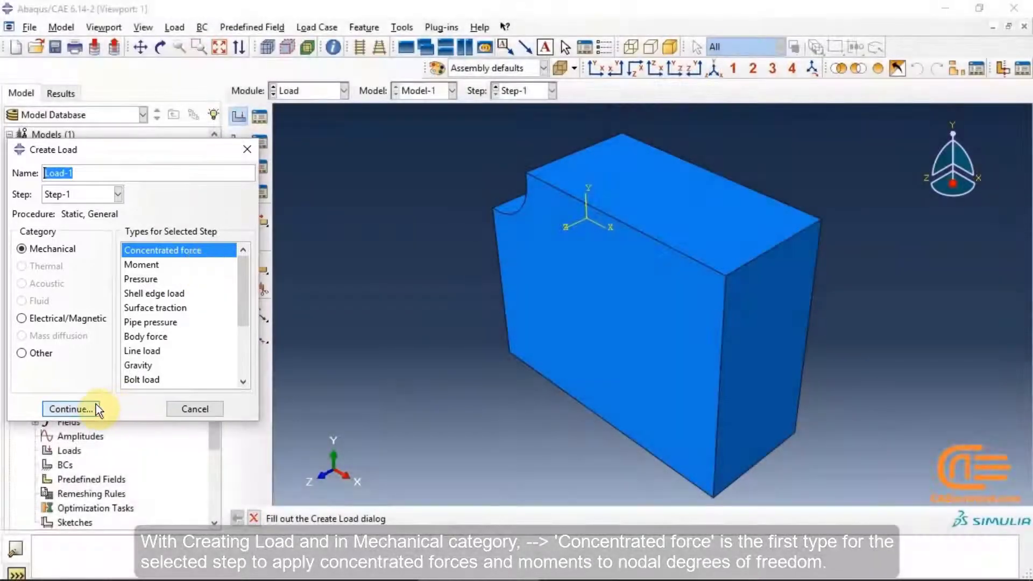
click(92, 409)
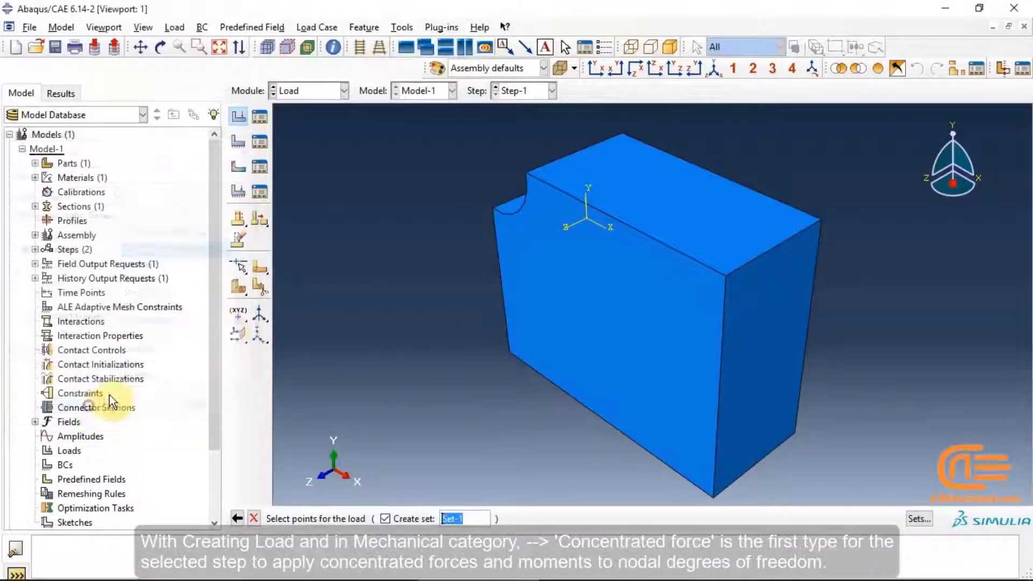
click(526, 173)
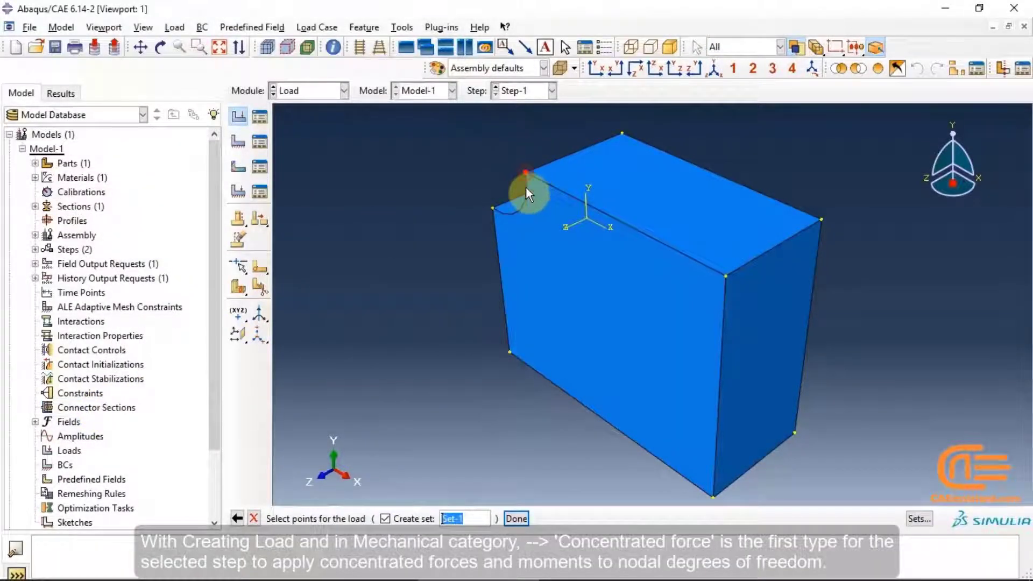
click(517, 519)
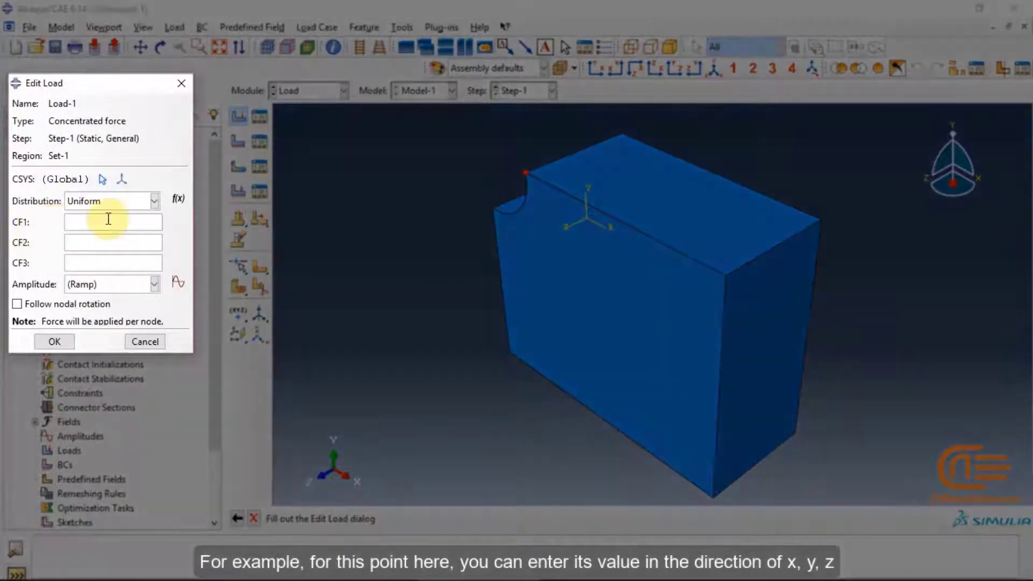
- Examine the CF1, CF2 and CF3 force component fields and enable Follow nodal rotation for the concentrated force
click(104, 220)
click(70, 240)
click(70, 263)
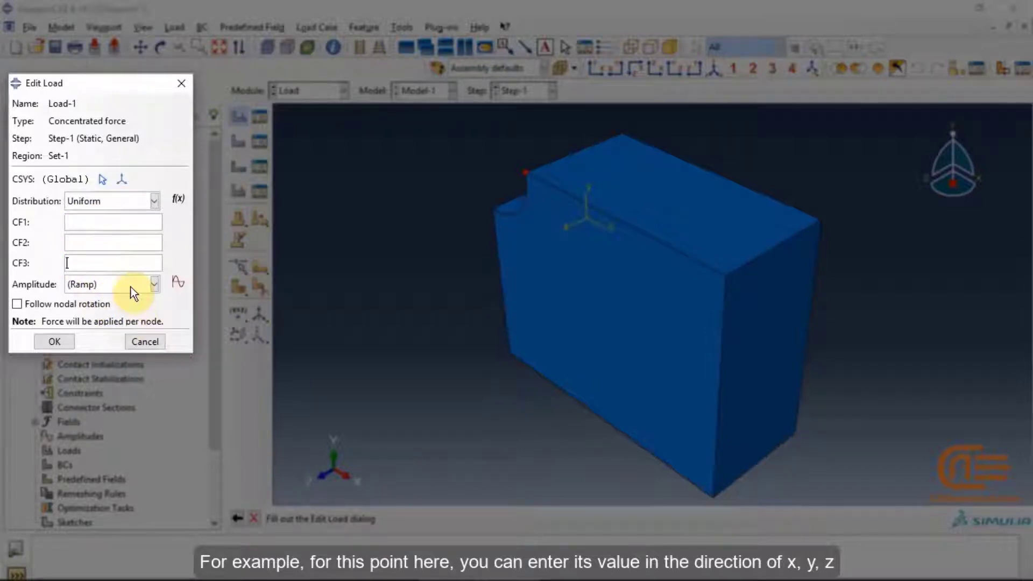
click(115, 300)
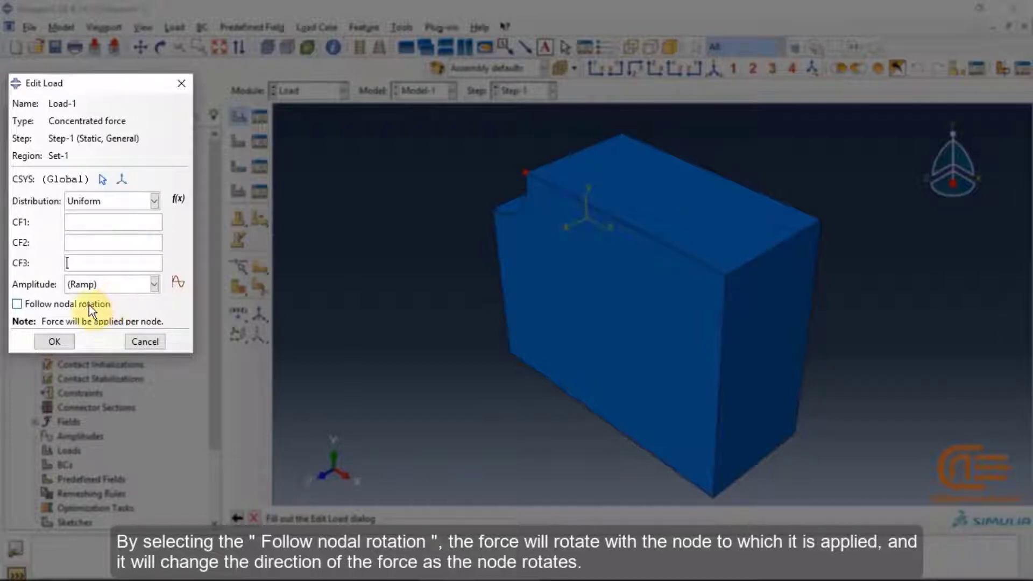
click(88, 304)
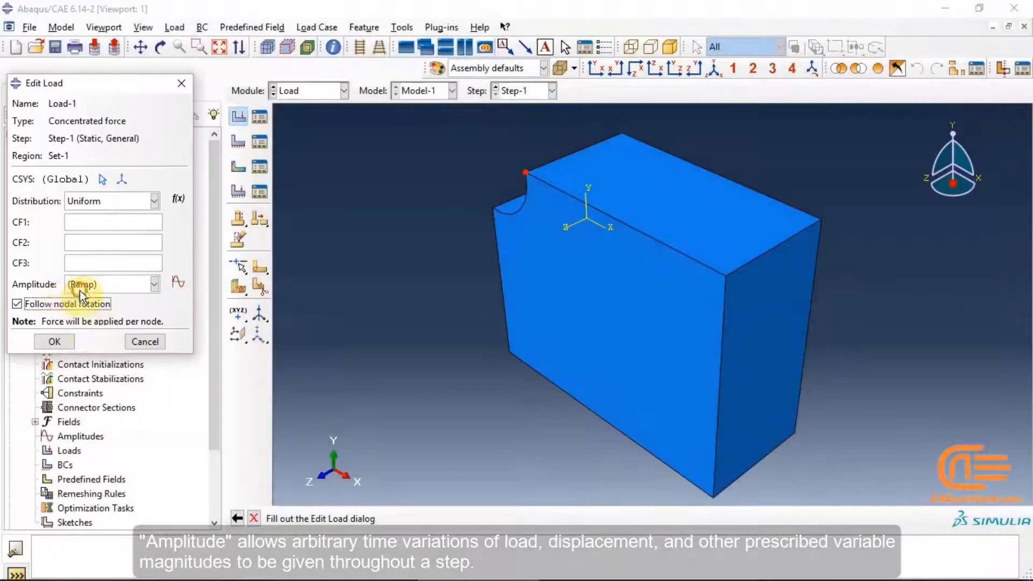
- Examine the load's amplitude choices and the types offered for creating a new amplitude, without creating one
click(80, 285)
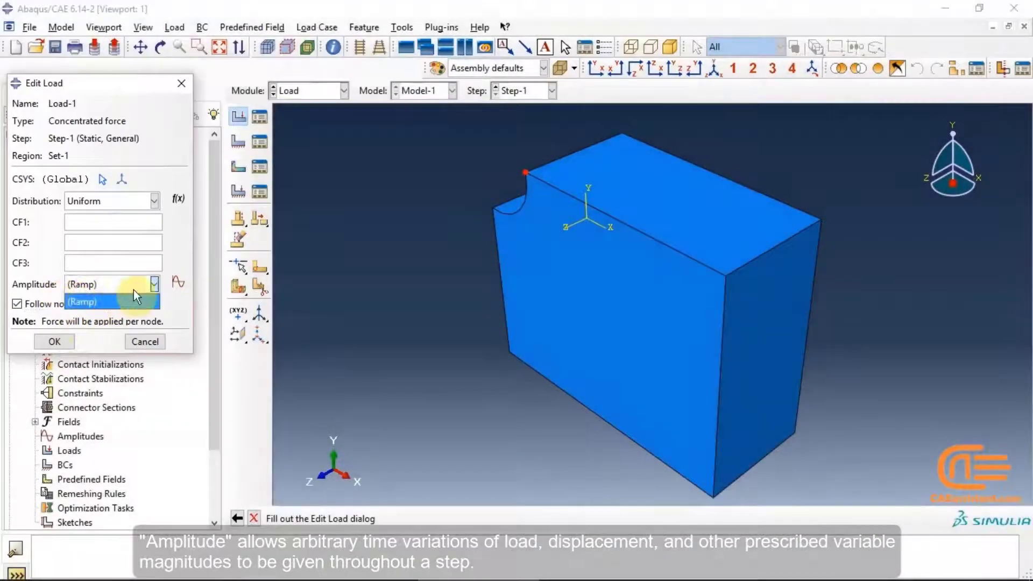
click(177, 281)
click(177, 281)
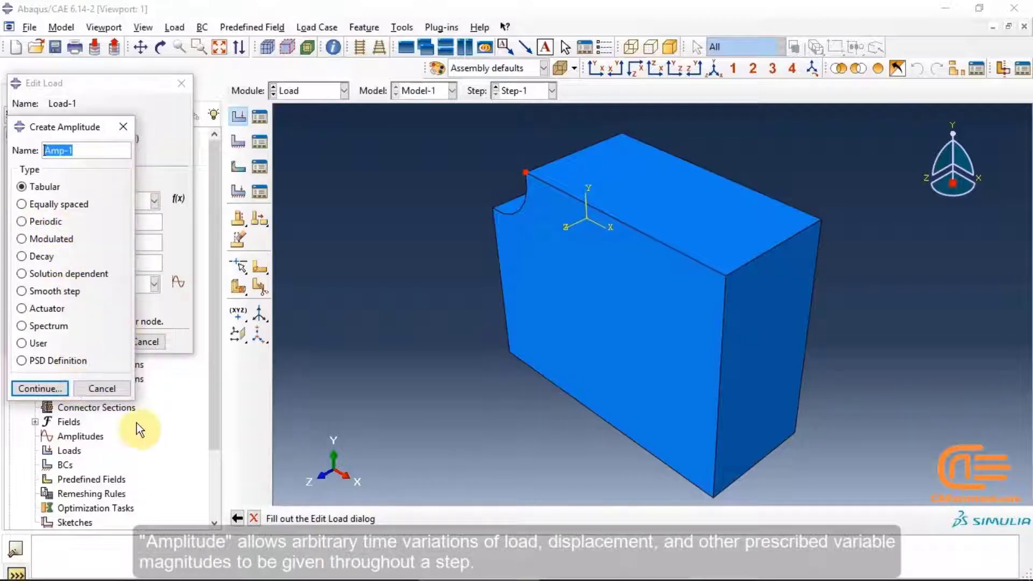
click(122, 394)
- Examine the expression and mapped types for a new analytical field, and discard the concentrated force load without saving
click(179, 199)
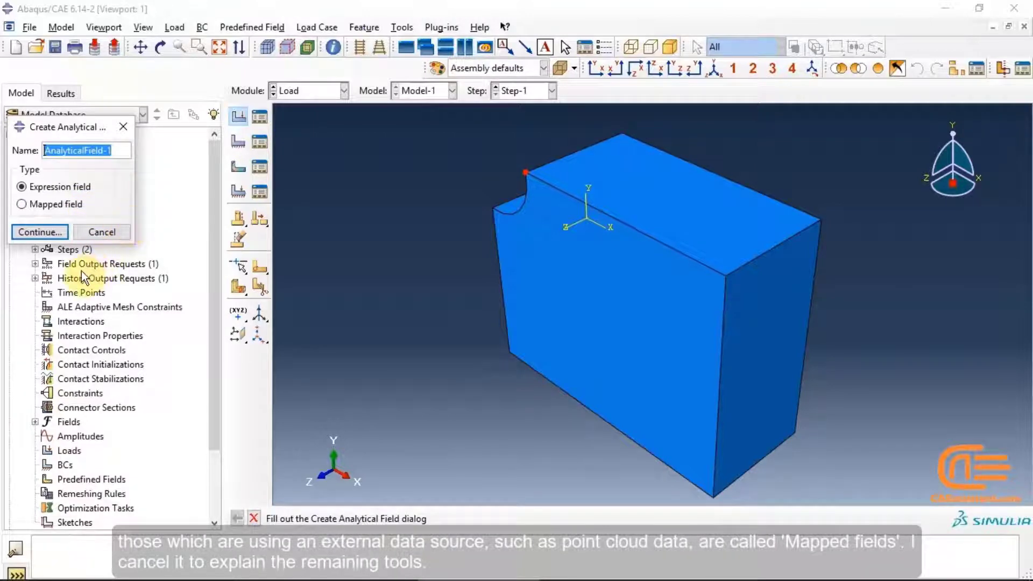
click(121, 232)
click(138, 341)
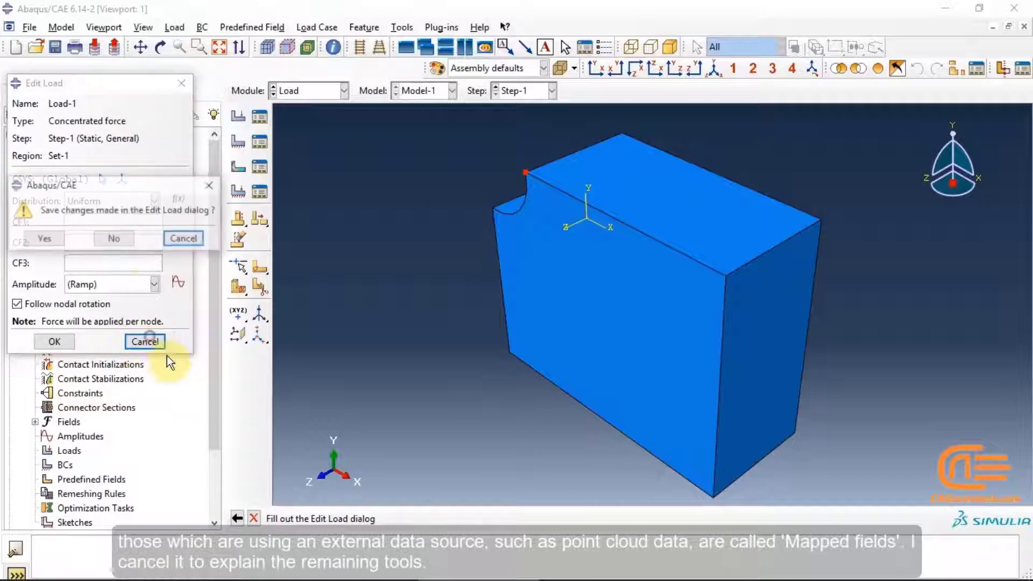
click(127, 235)
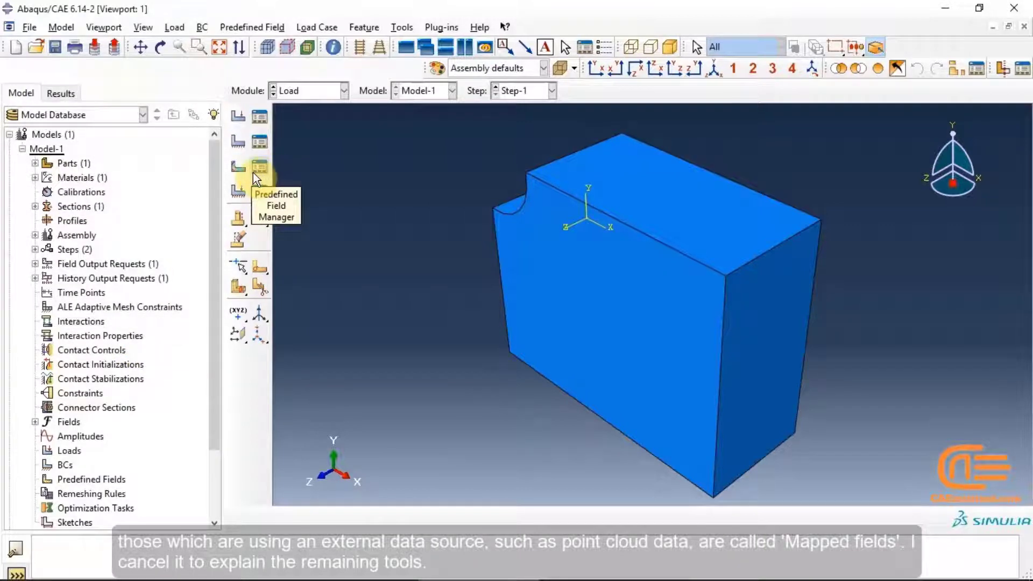
- Start a mechanical pressure load in Step-1 on the block's top face
click(242, 117)
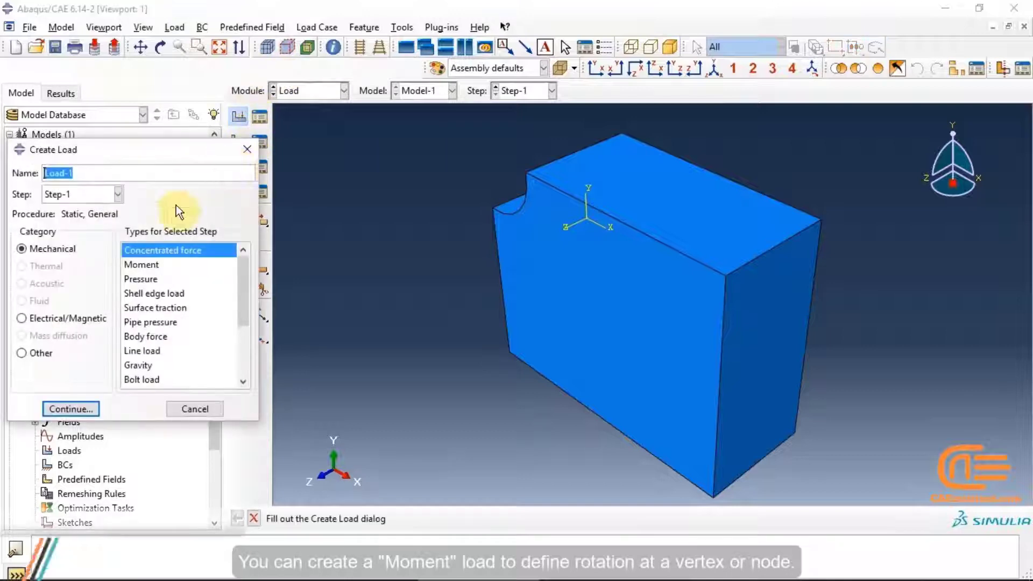
click(141, 264)
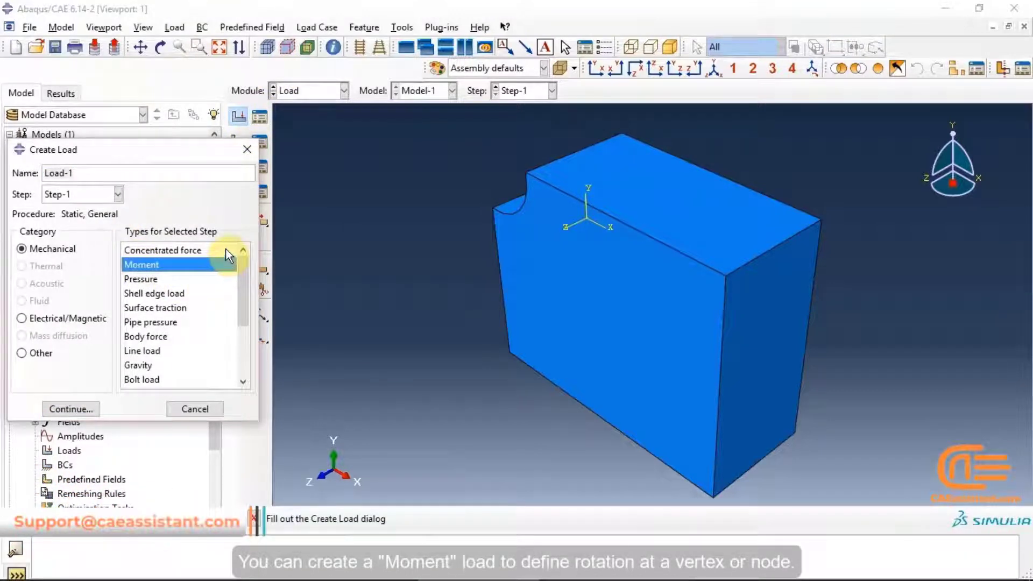
click(148, 280)
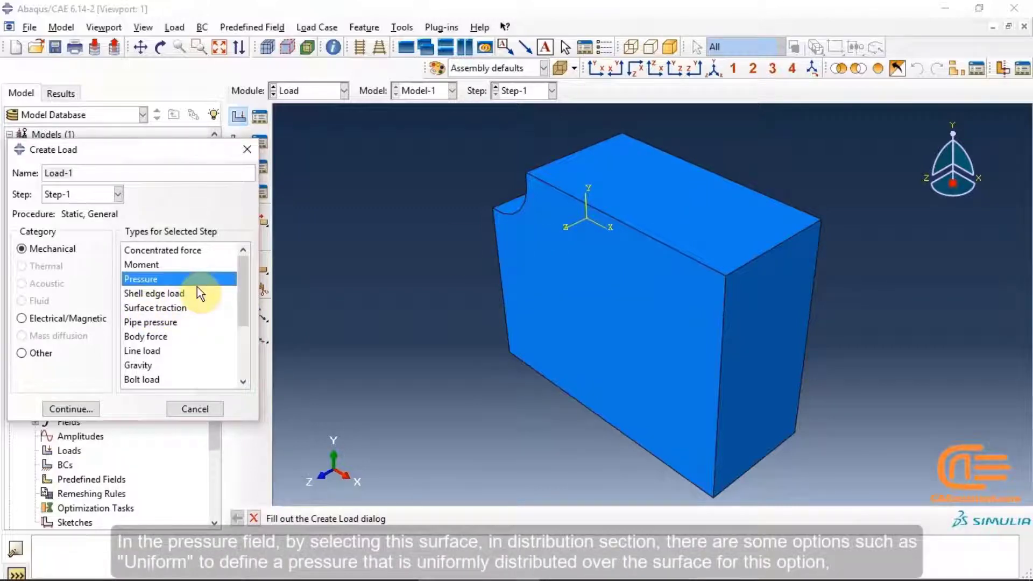
click(80, 408)
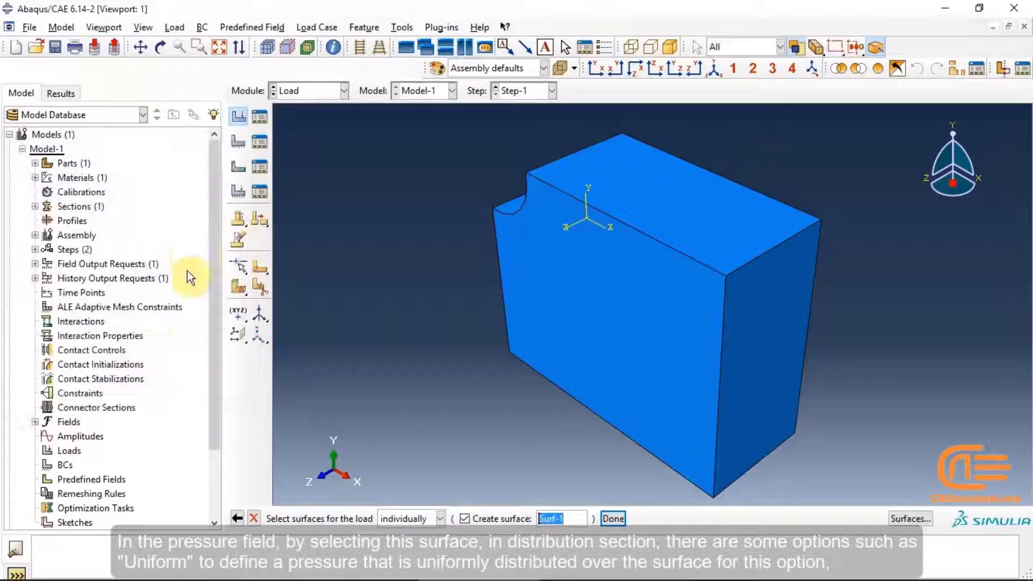
click(660, 183)
click(613, 518)
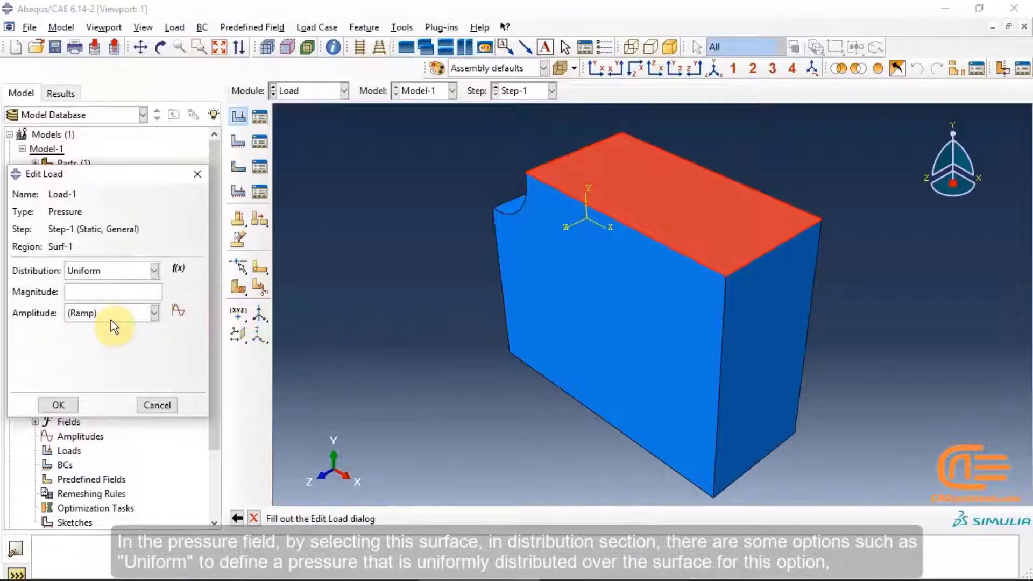
- Examine the pressure distribution options, trying Hydrostatic for its height fields, and discard the pressure load without saving
click(155, 272)
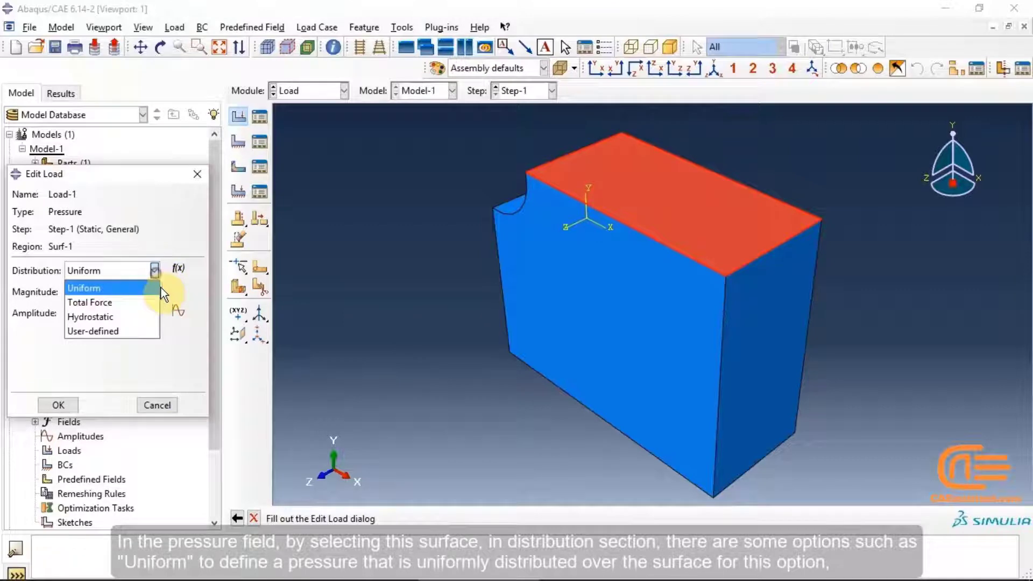
click(131, 317)
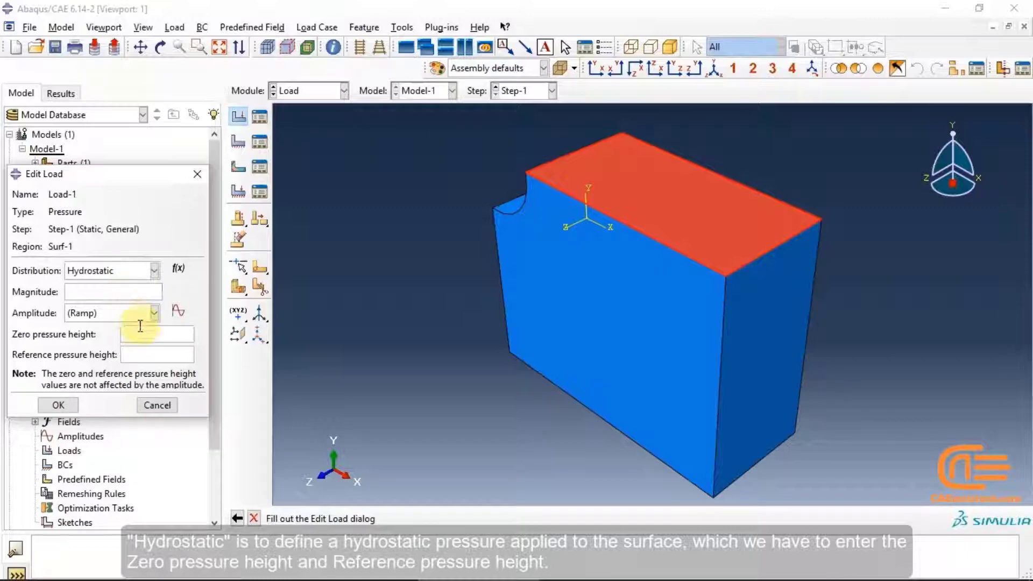
click(155, 270)
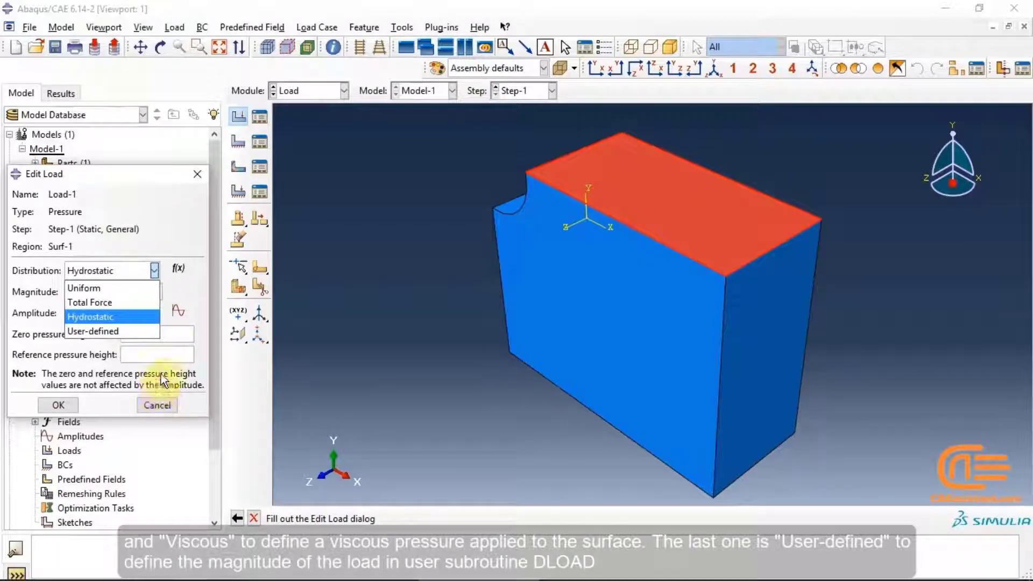
click(161, 414)
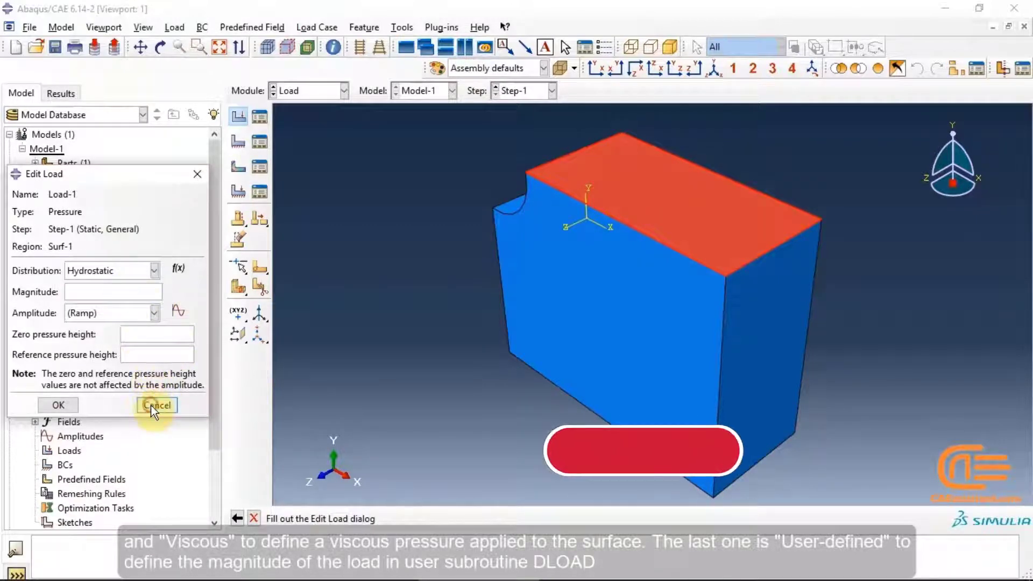
click(153, 405)
click(114, 317)
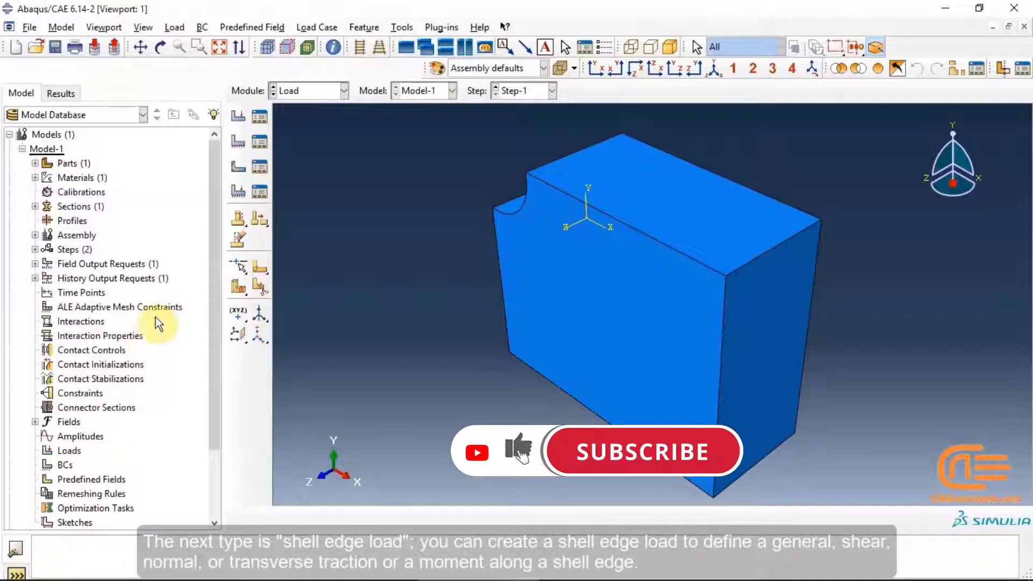
- Review the mechanical load types for a new load, from Shell edge load through Surface traction, Pipe pressure, Body force and Line load to Gravity
click(237, 115)
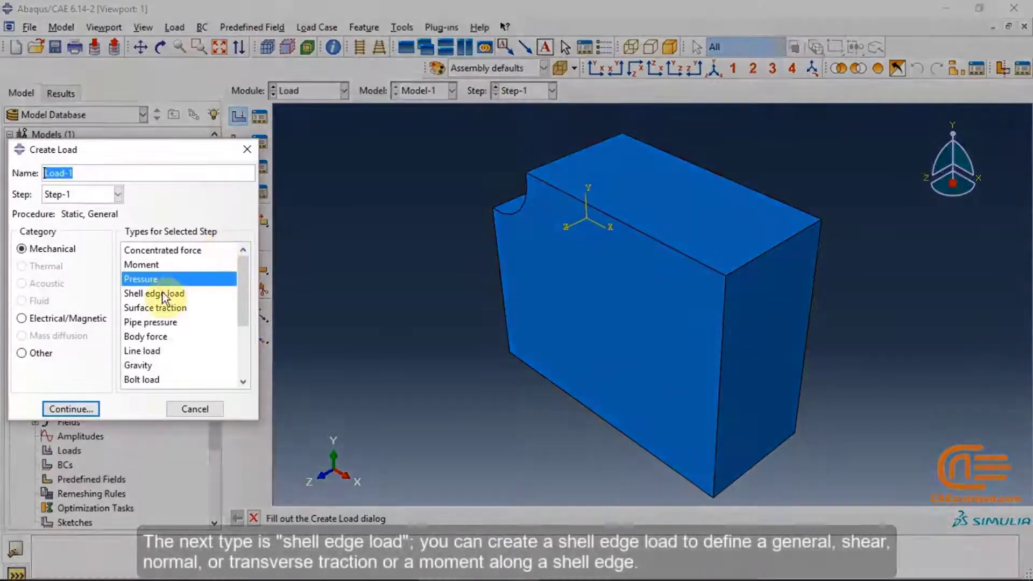
click(224, 293)
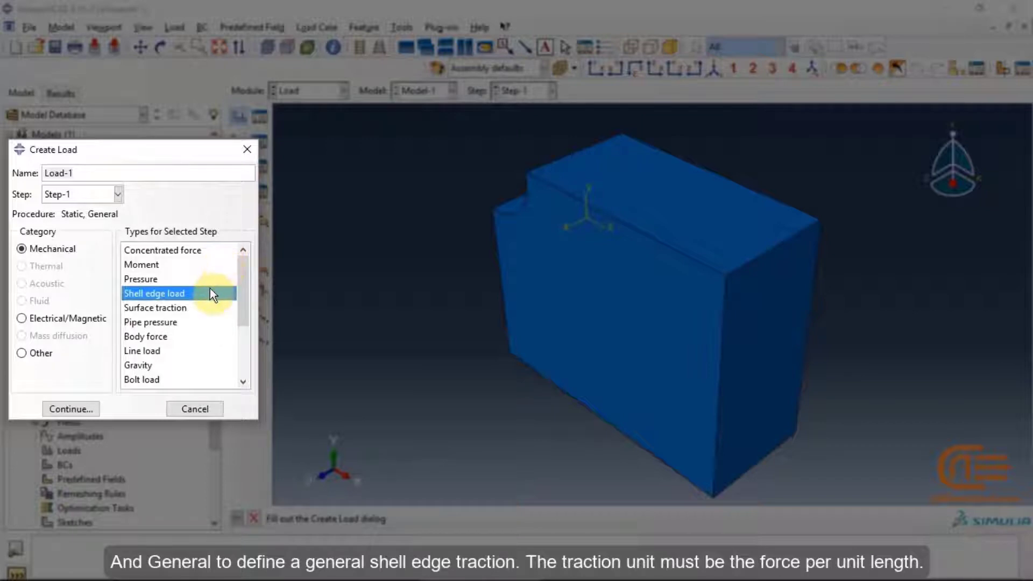
click(155, 307)
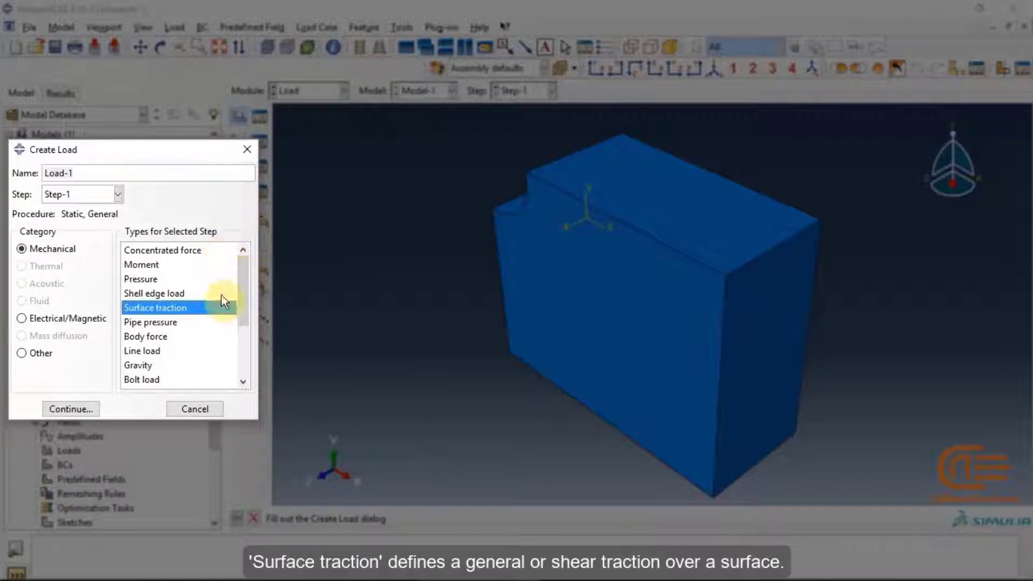
click(173, 322)
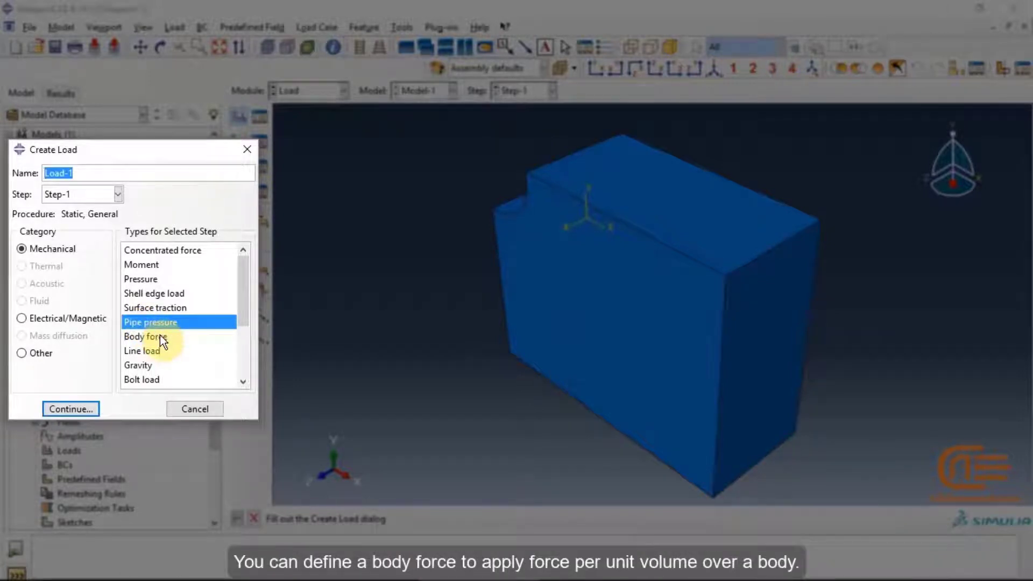
click(160, 335)
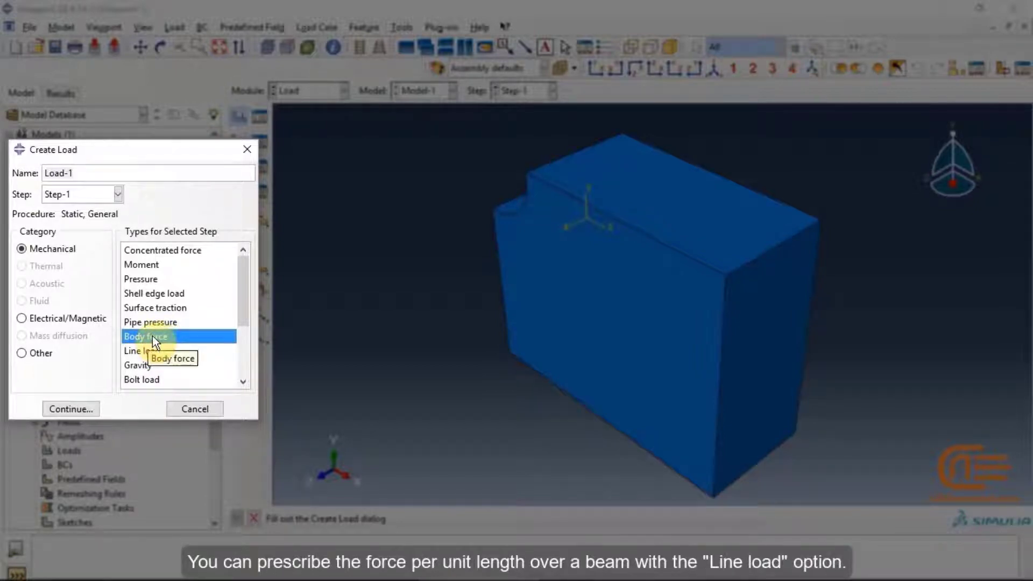
click(150, 352)
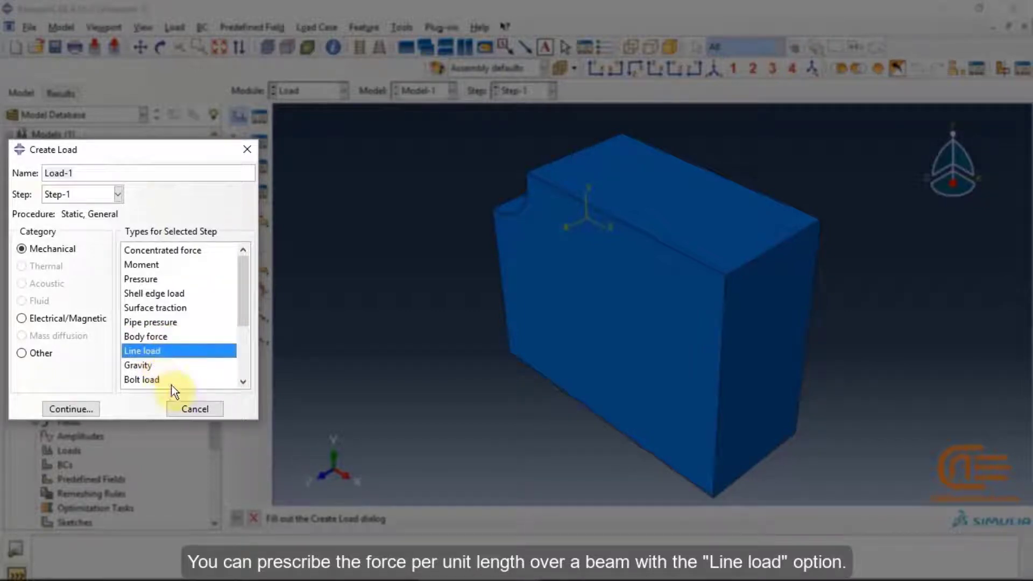
click(160, 366)
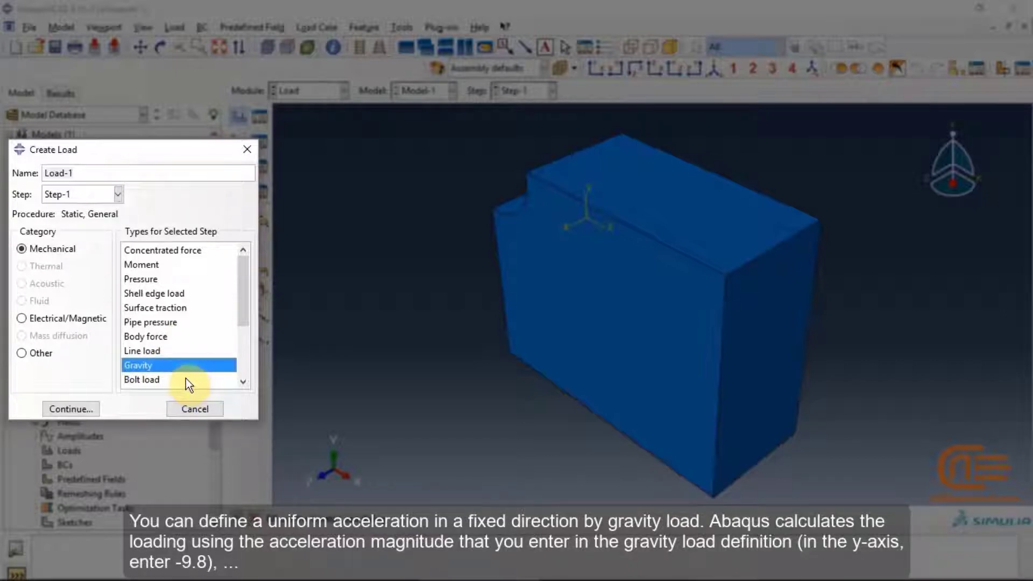
double_click(177, 371)
- Review the remaining mechanical load types, including Bolt load, Connector force and Connector moment
scroll(205, 339, down, 3)
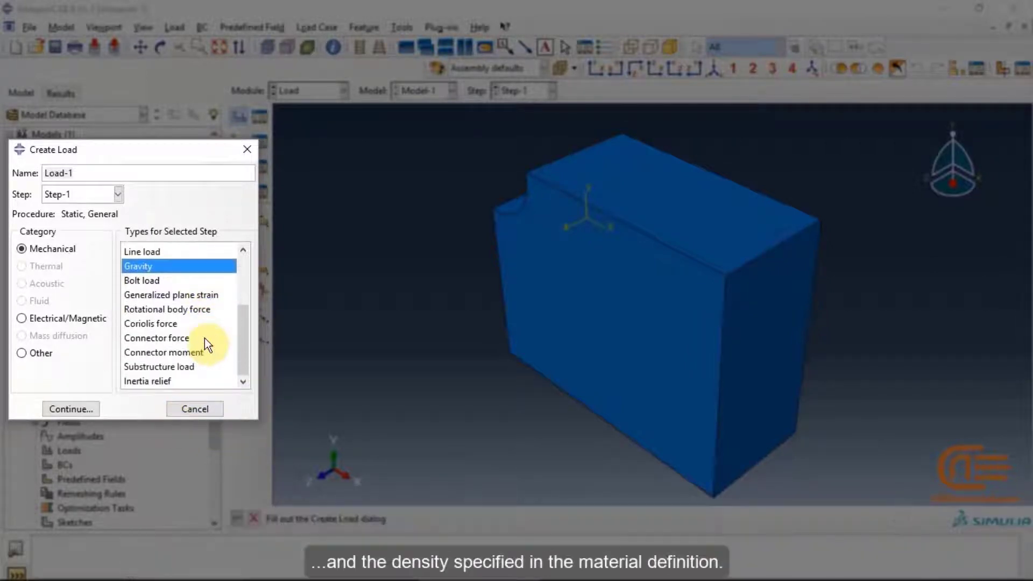
click(142, 278)
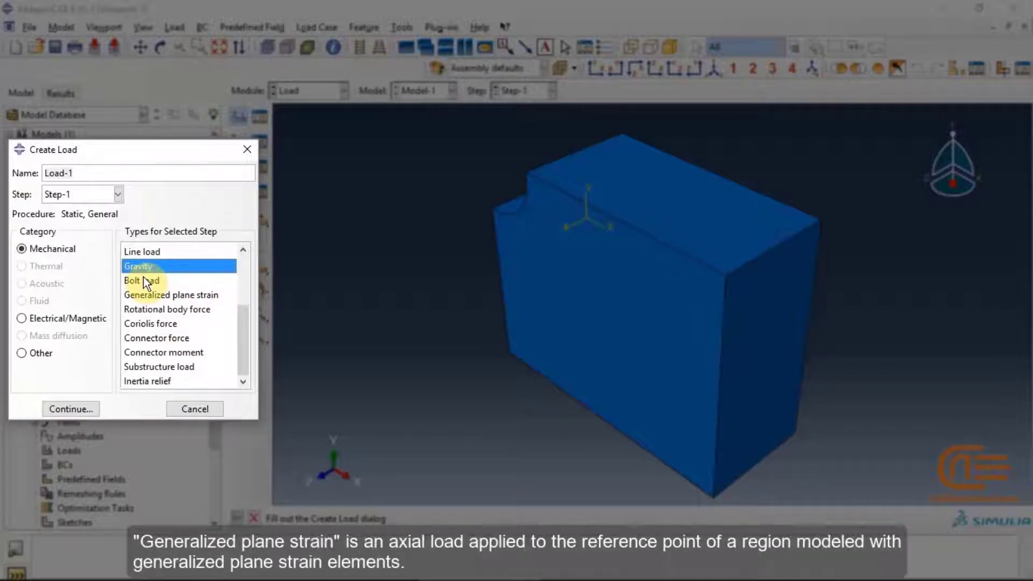
click(143, 279)
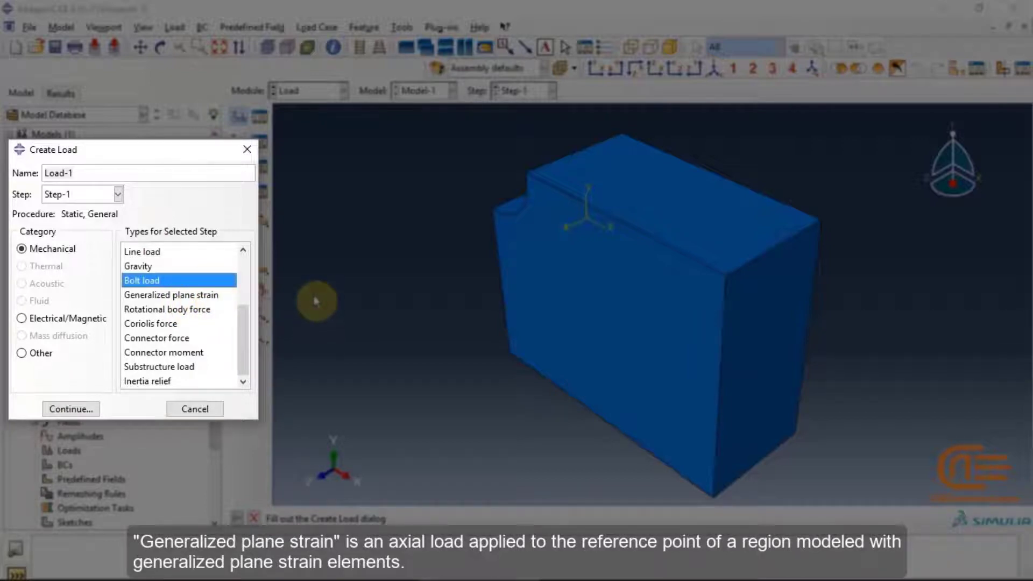
click(185, 342)
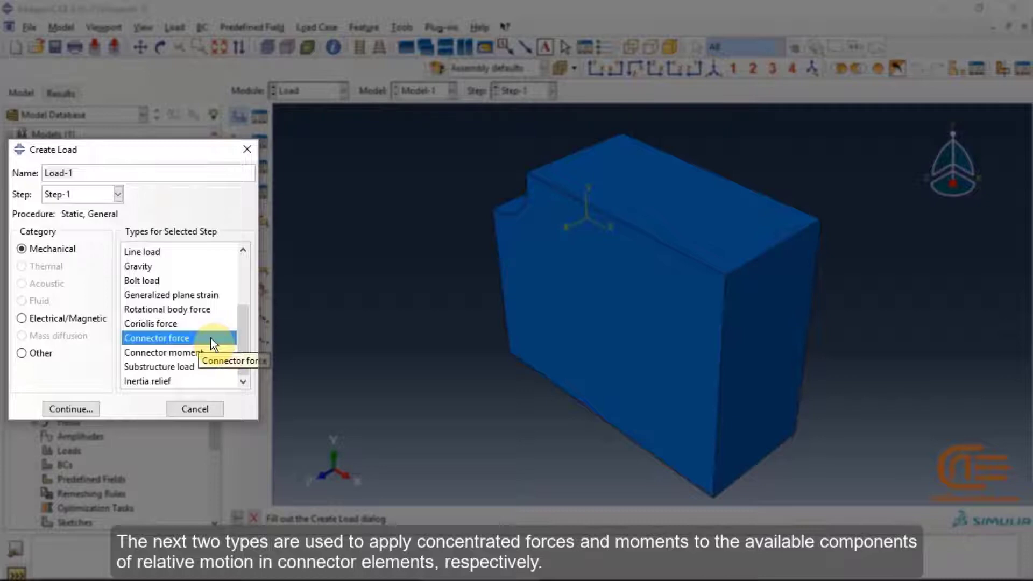
click(186, 353)
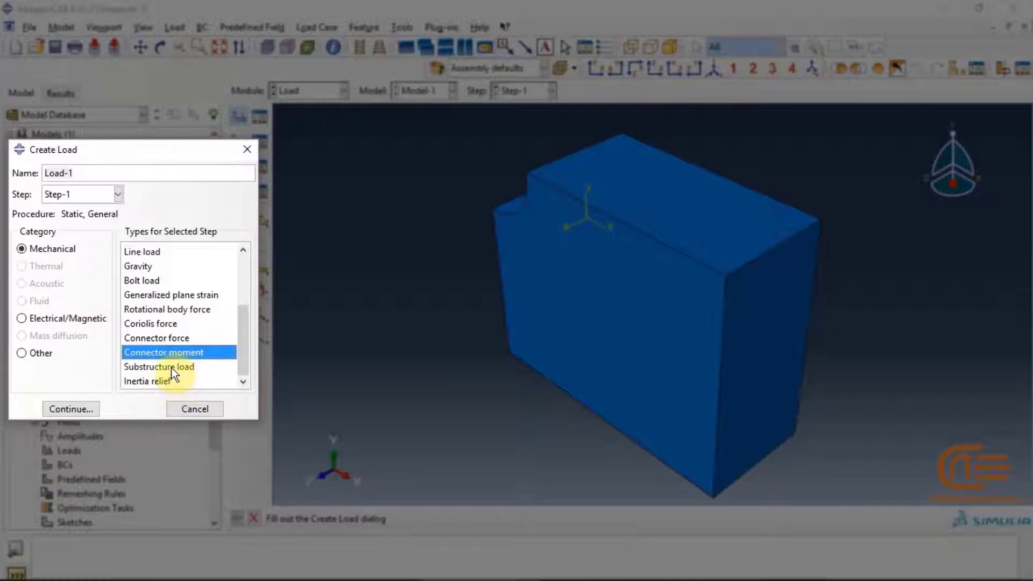
key(shift+Tab)
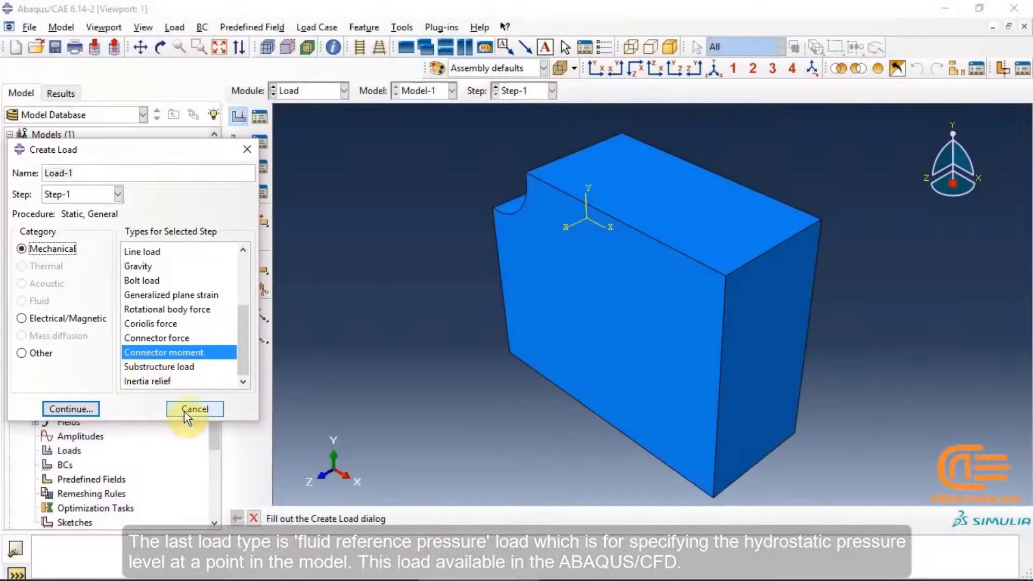
- Discard the new load and start a Symmetry/Antisymmetry/Encastre boundary condition in Step-1 on the block's top face
click(185, 410)
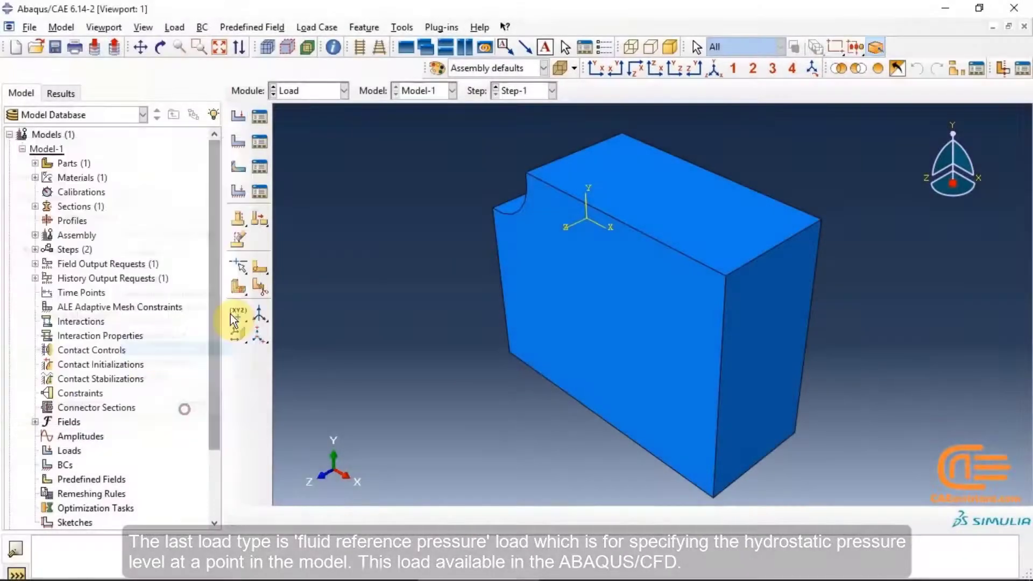
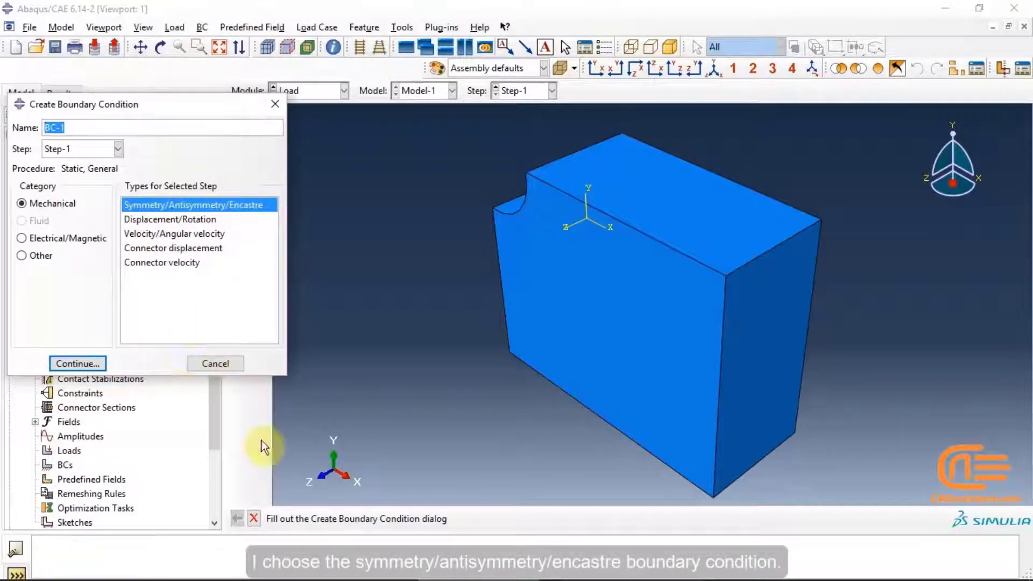
click(98, 364)
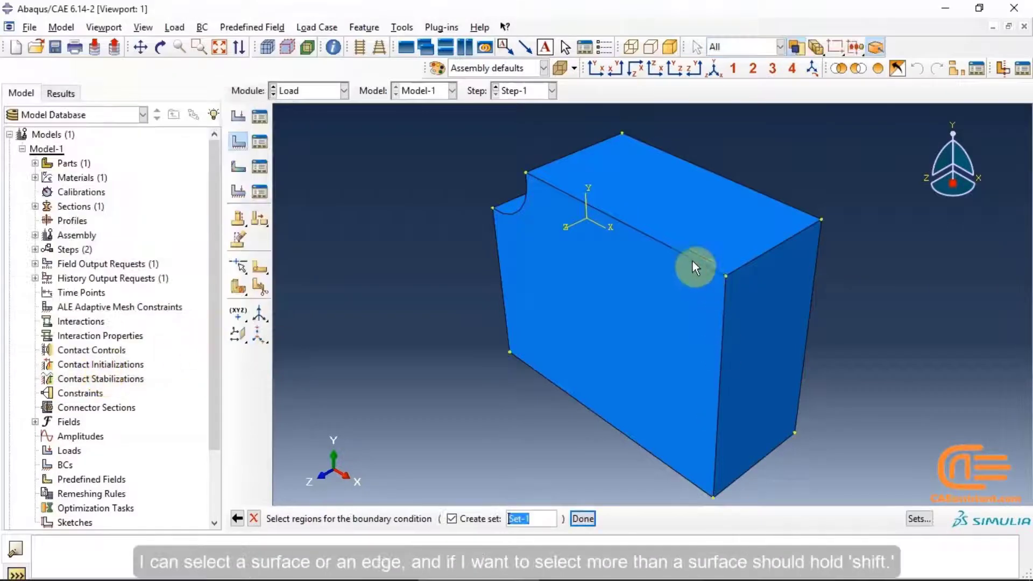
click(686, 233)
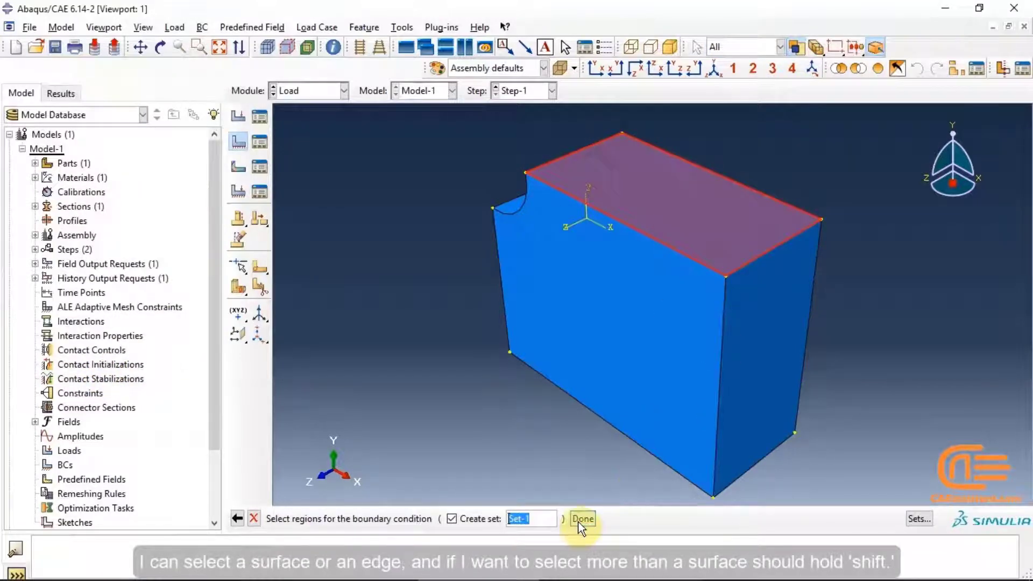
click(763, 257)
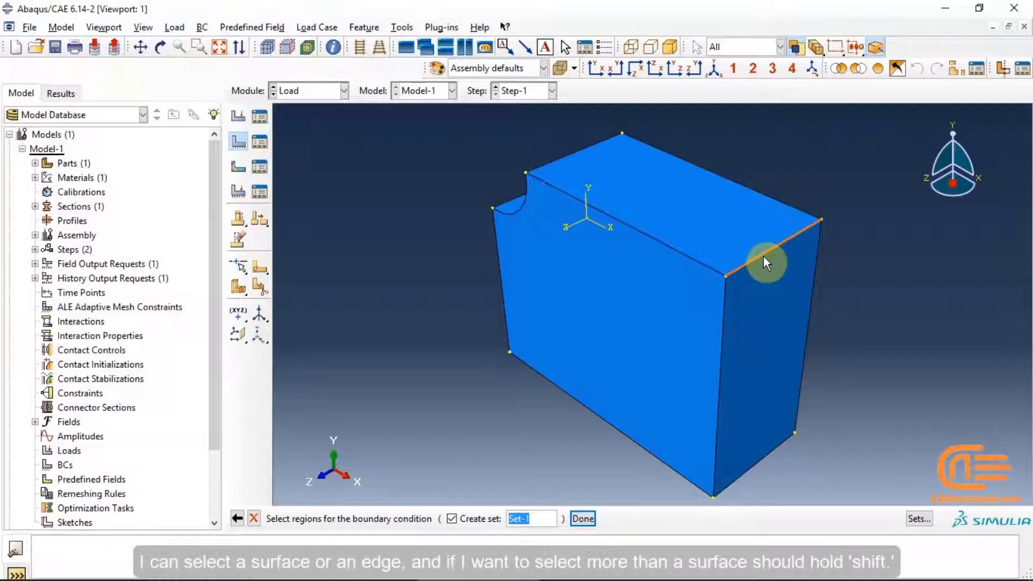
click(676, 226)
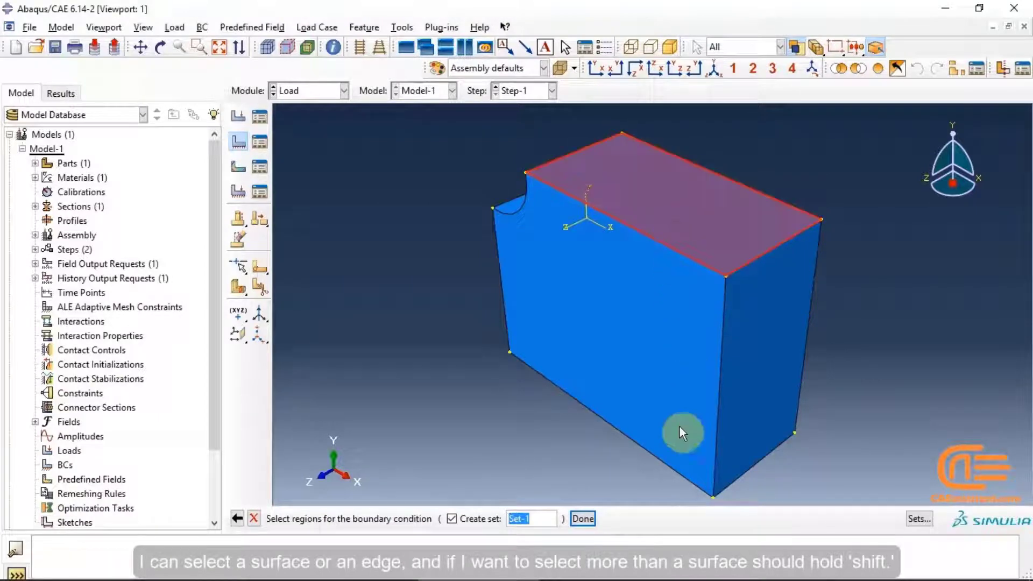
shift+click(758, 323)
click(659, 216)
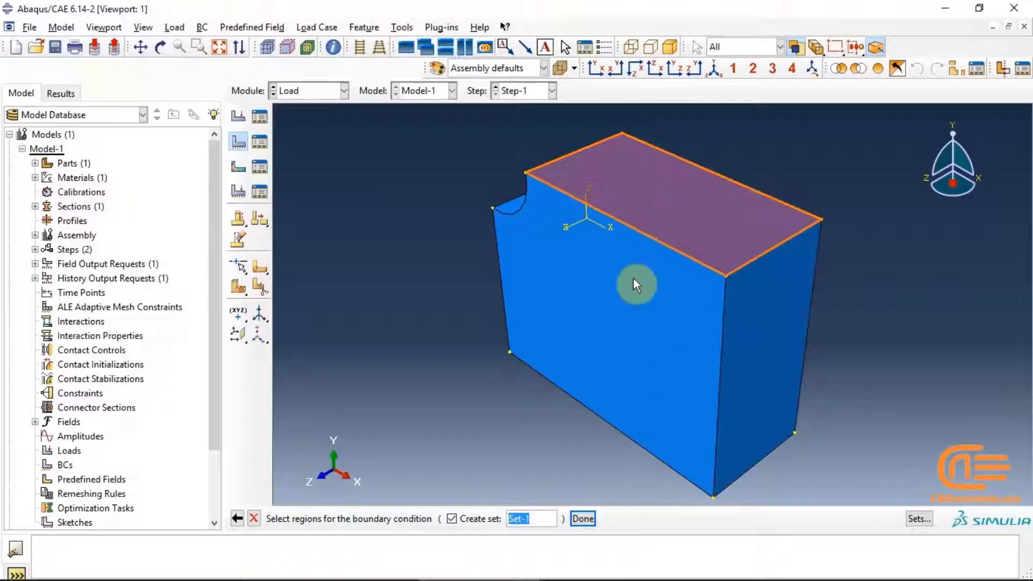
click(582, 518)
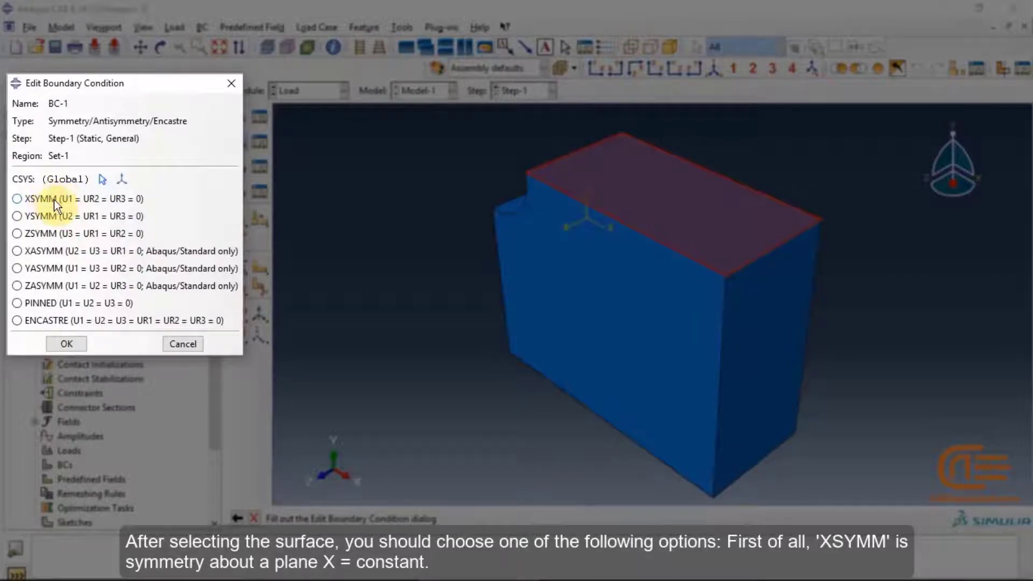
- Try the constraint options from XSYMM through ZASYMM to PINNED and apply ENCASTRE to the top face
click(54, 199)
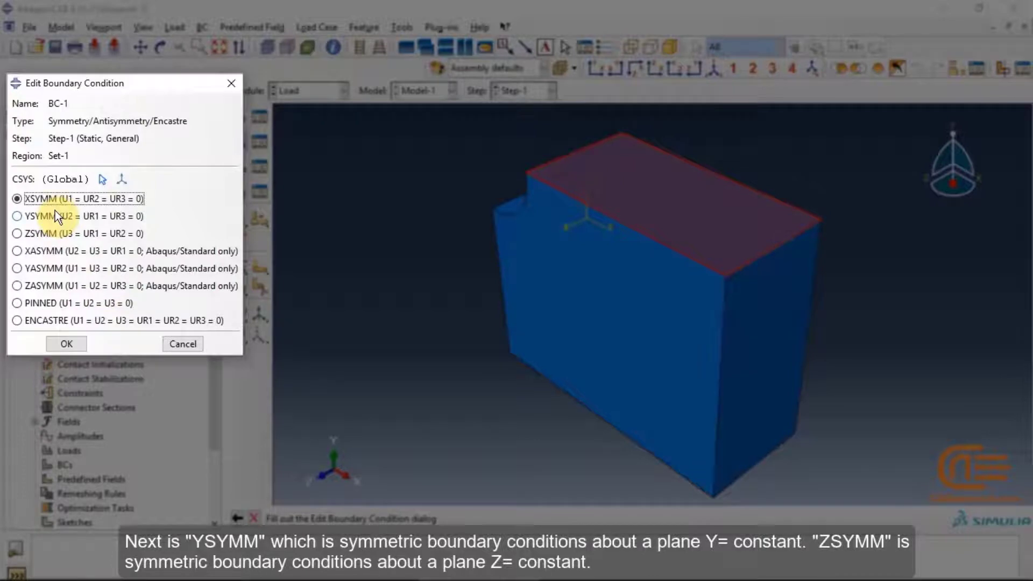
click(55, 213)
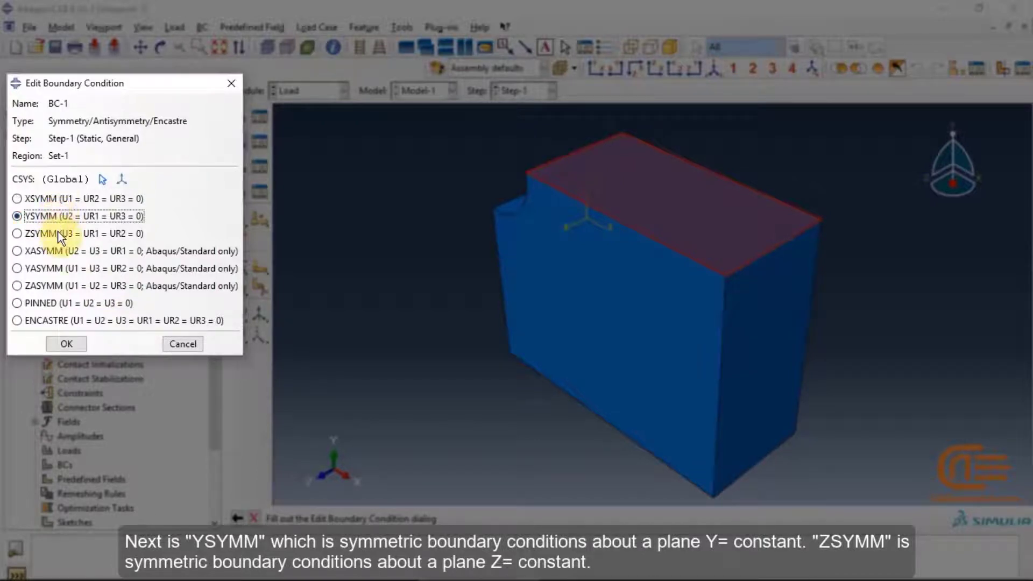
click(58, 233)
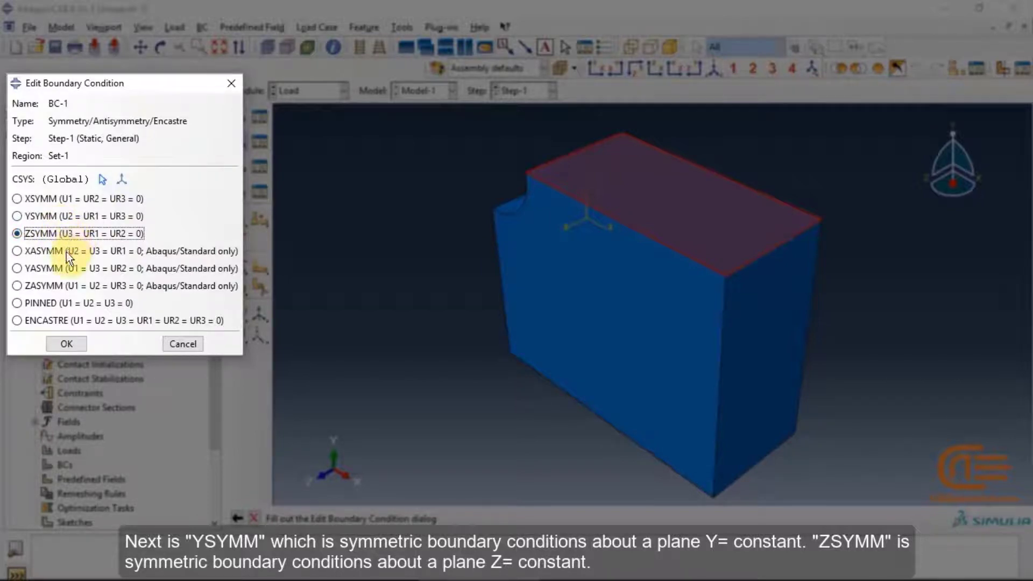
click(66, 252)
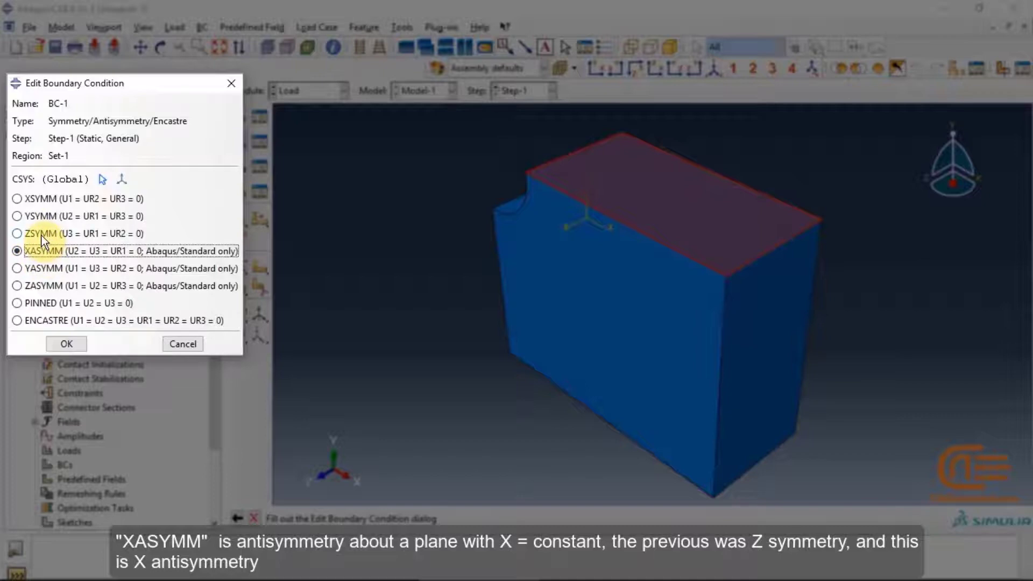
click(46, 267)
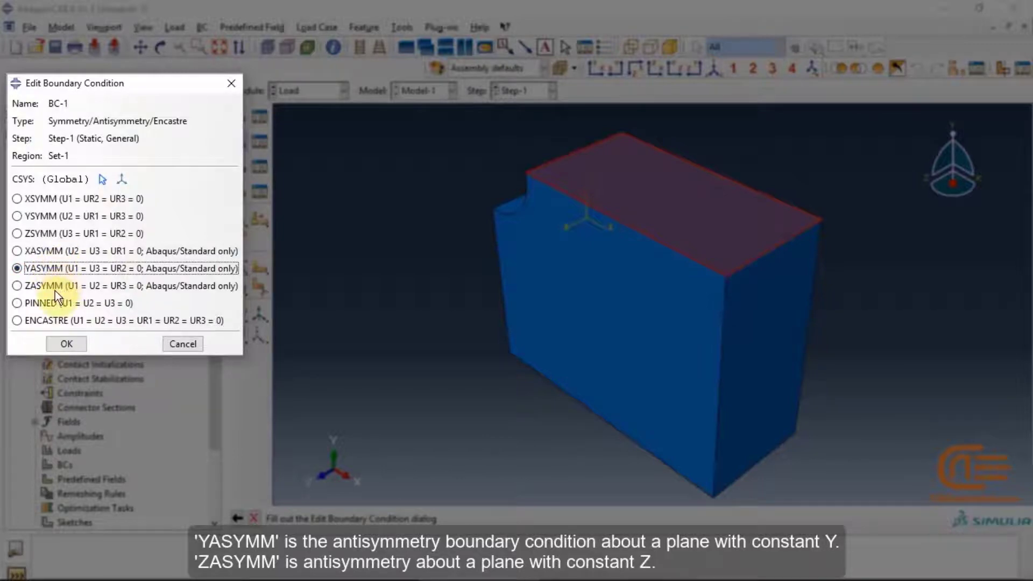
click(55, 285)
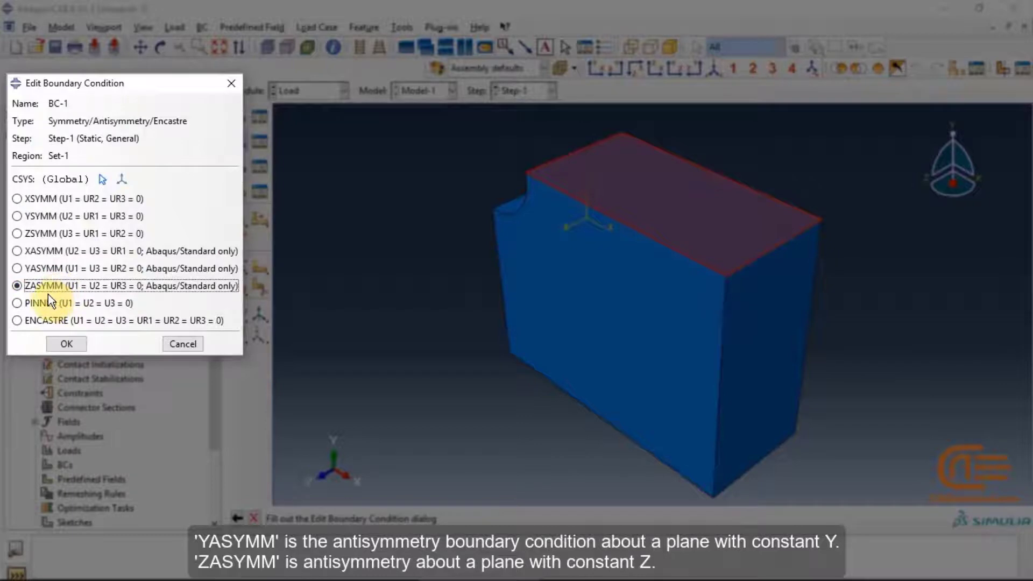
click(59, 303)
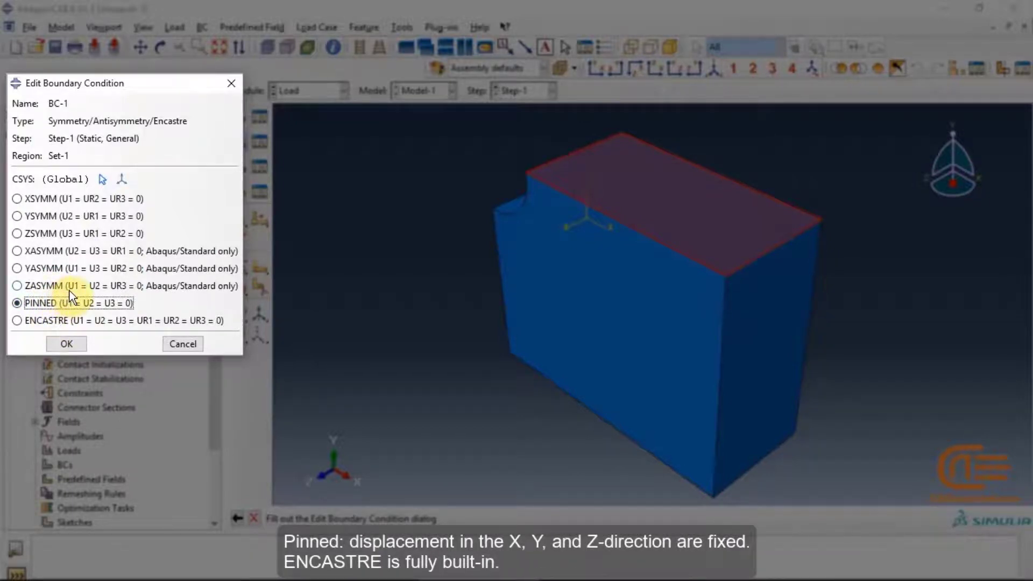
click(67, 323)
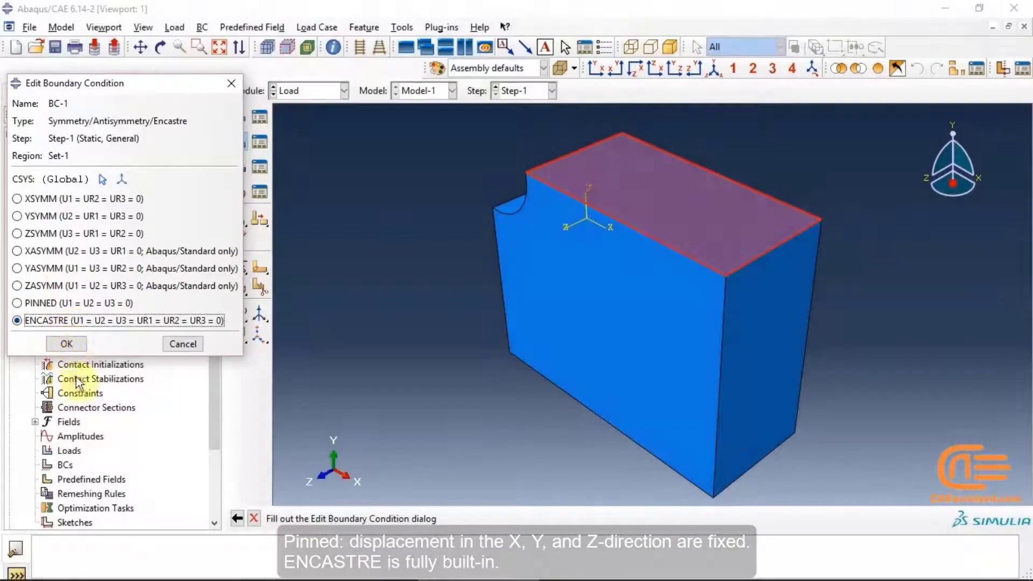
click(67, 345)
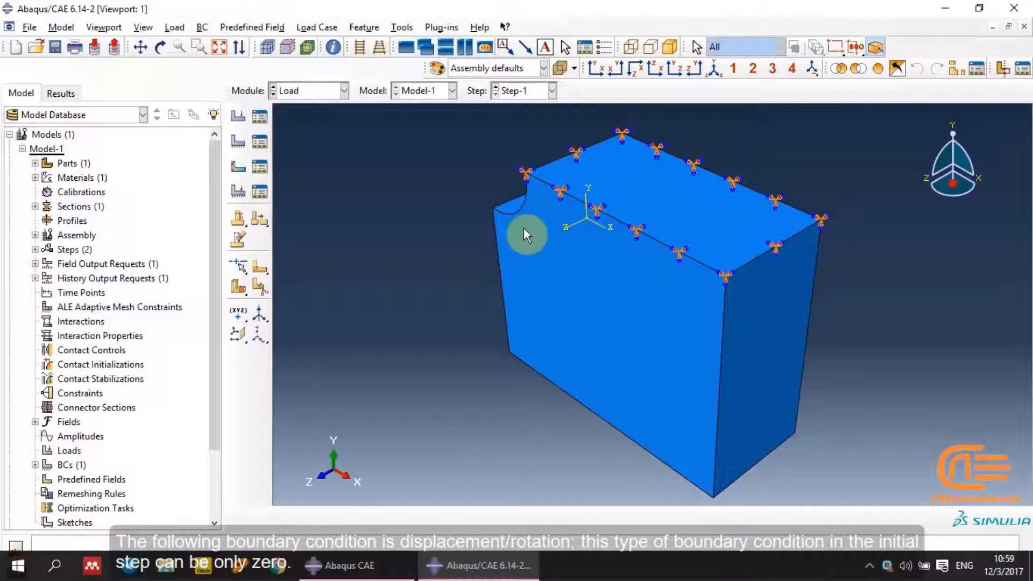
- Examine the Displacement/Rotation options in the Initial step for the top edge opposite the notch, and discard the boundary condition
click(238, 142)
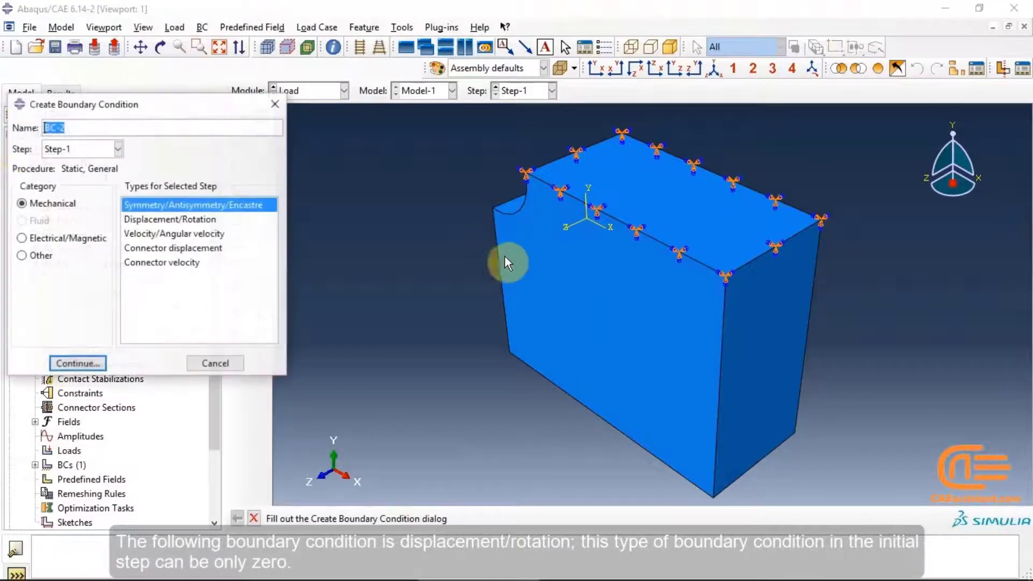
click(170, 220)
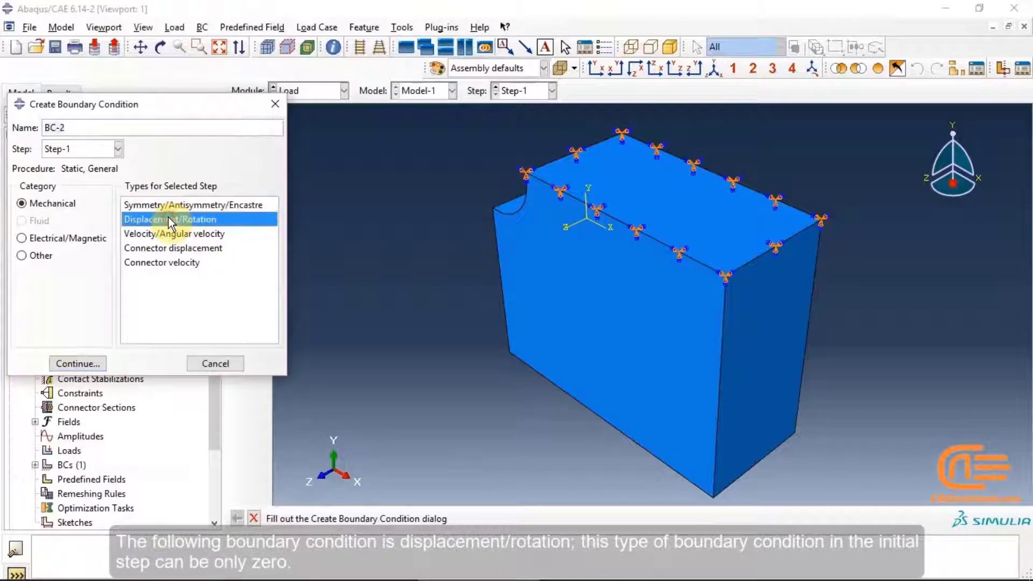
click(82, 149)
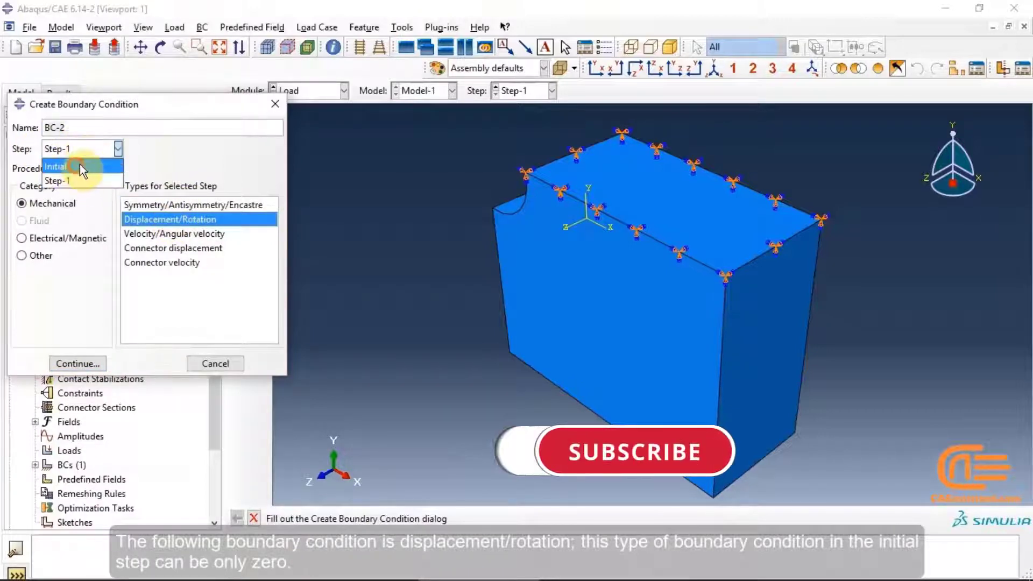
click(79, 163)
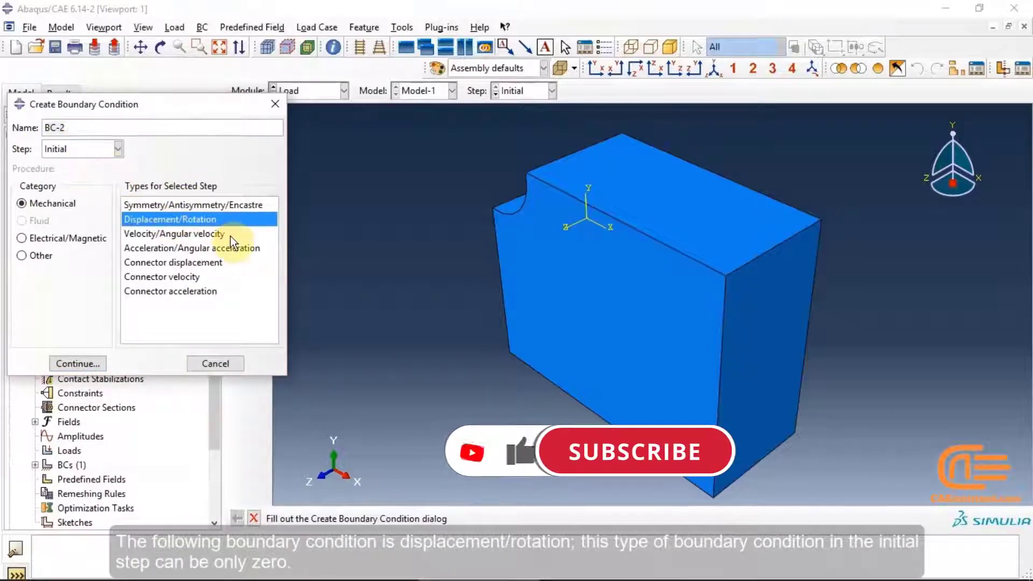
click(81, 363)
click(780, 244)
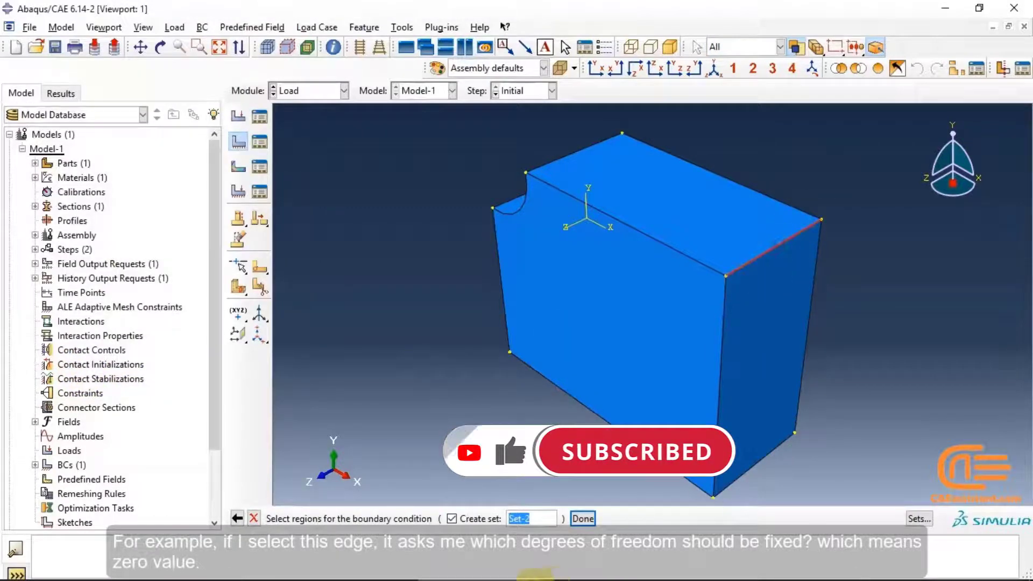
click(583, 518)
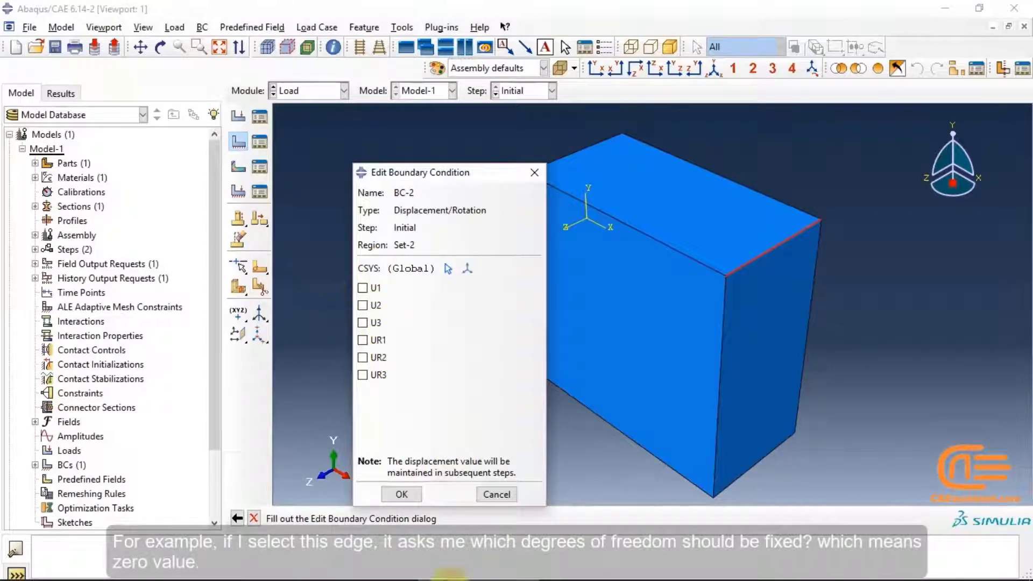
click(497, 495)
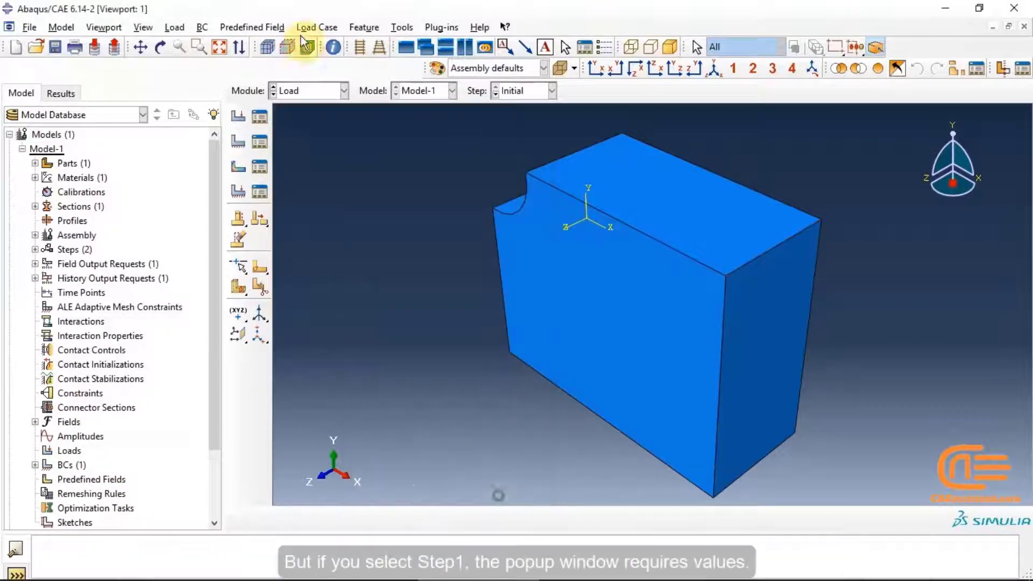
- Examine the Displacement/Rotation fields in Step-1 for the block's end face opposite the notch, and discard the boundary condition
click(238, 144)
click(86, 145)
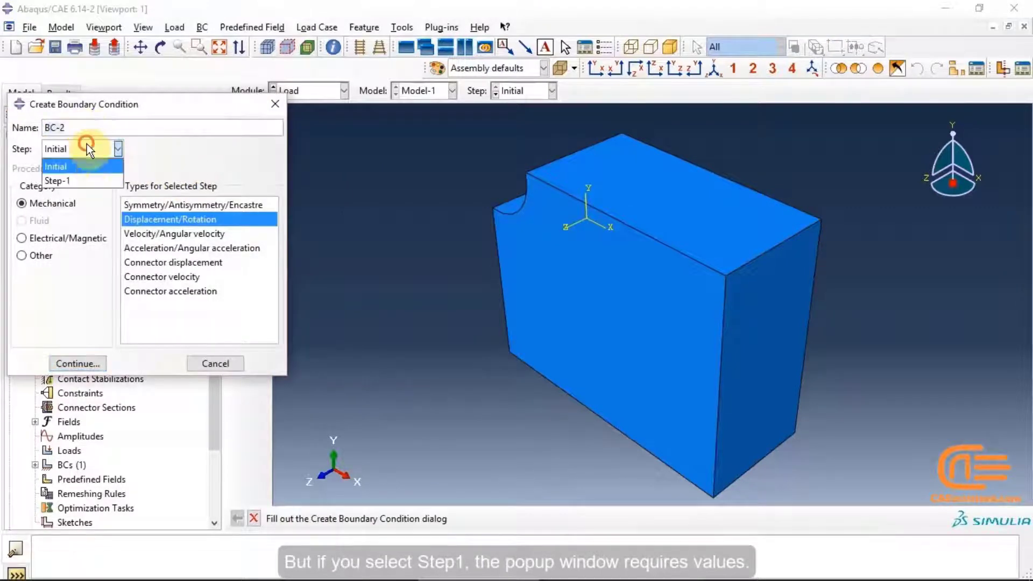
click(92, 180)
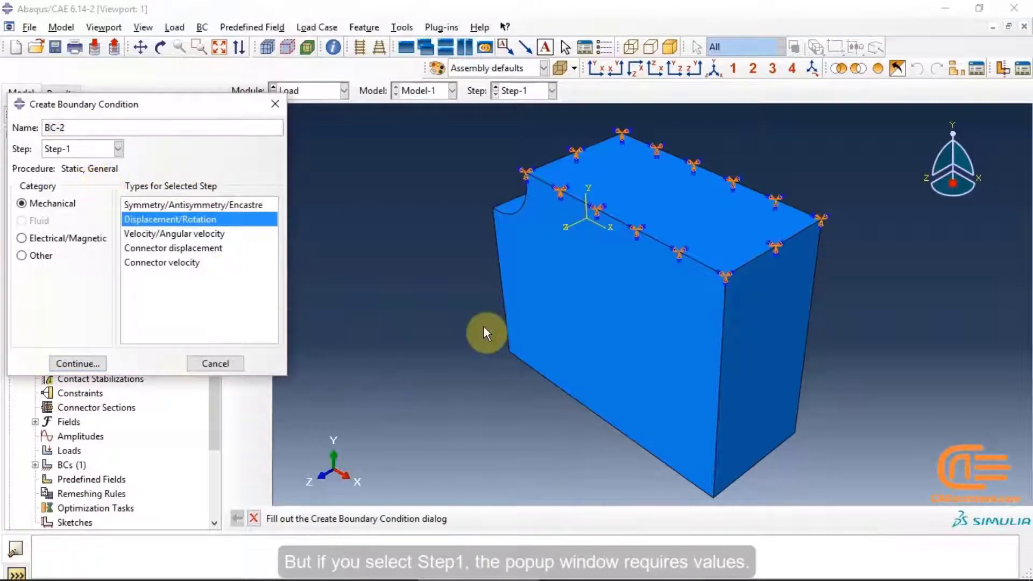
click(76, 364)
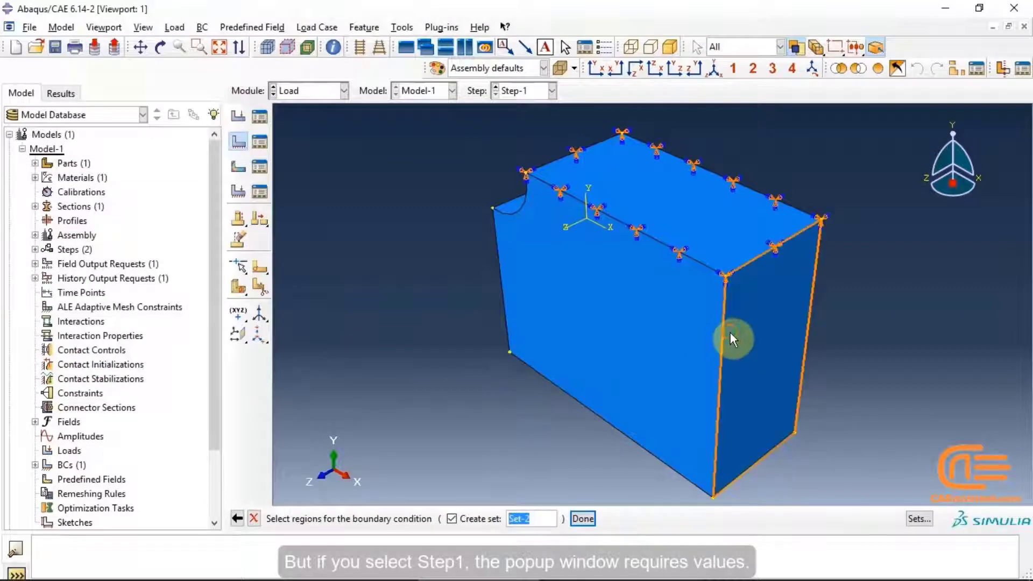
click(733, 339)
click(583, 518)
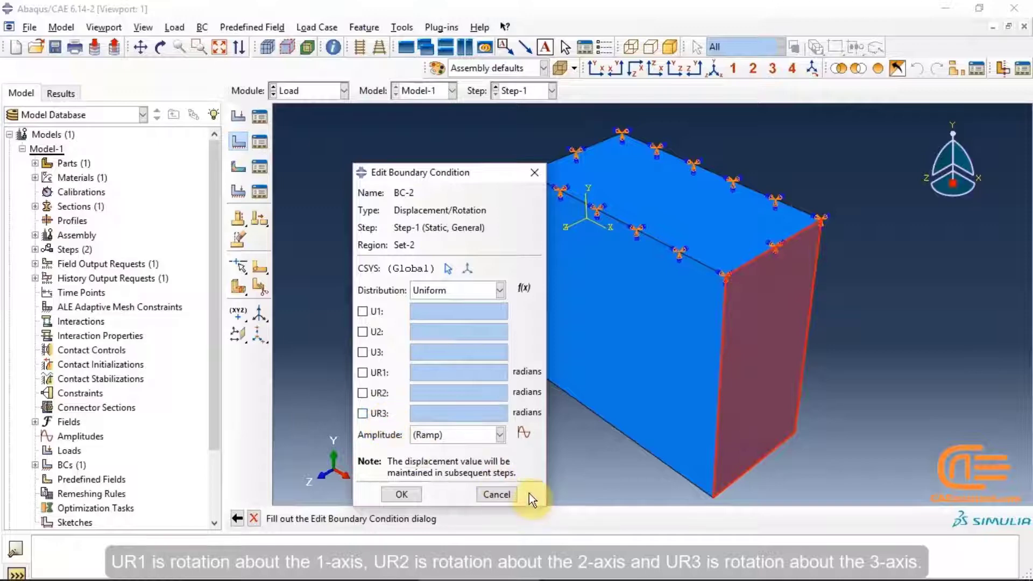
click(496, 495)
- Examine the Velocity/Angular velocity fields in Step-1 for the end face opposite the notch, and discard the boundary condition
click(247, 144)
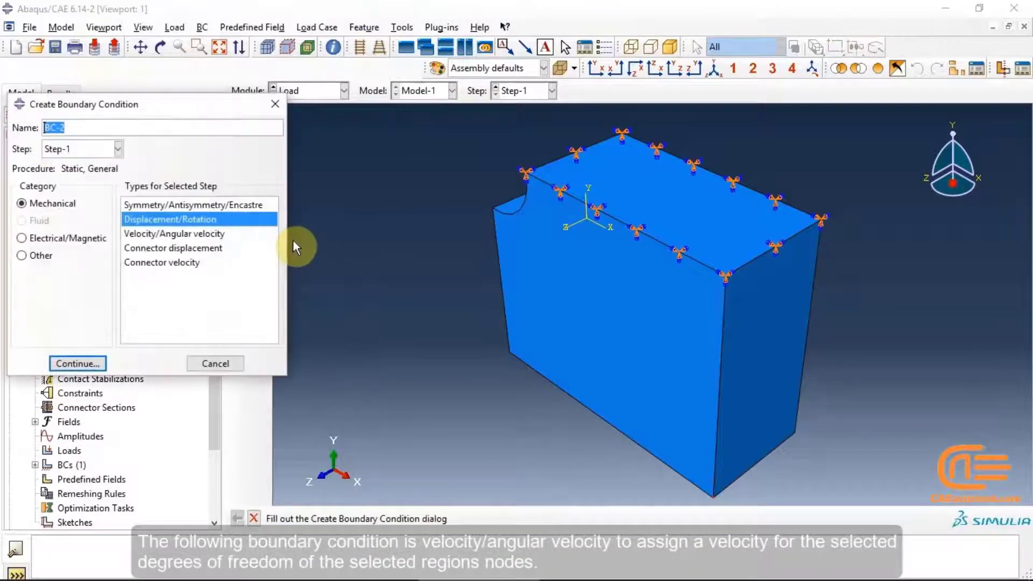
click(163, 235)
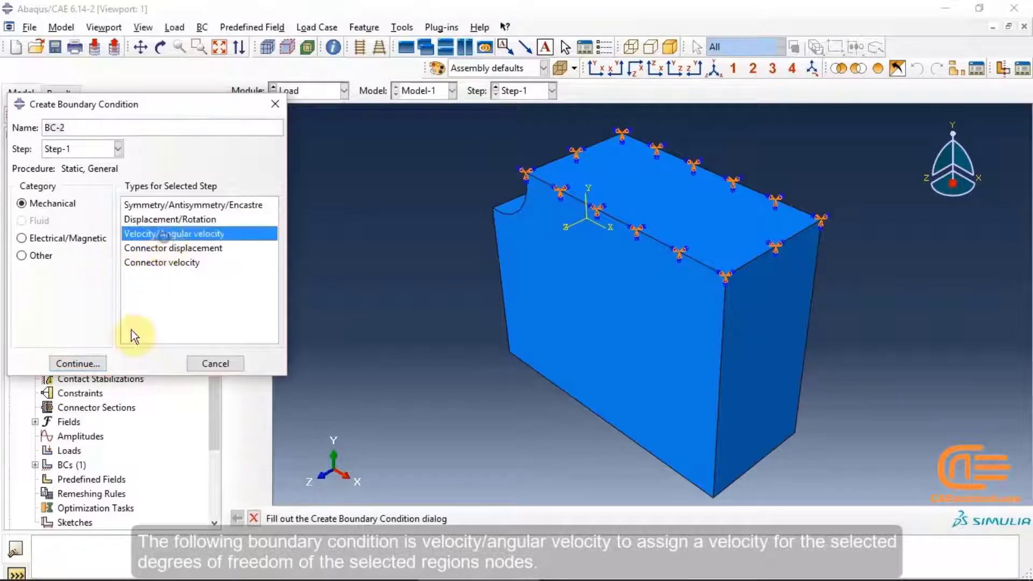
click(78, 363)
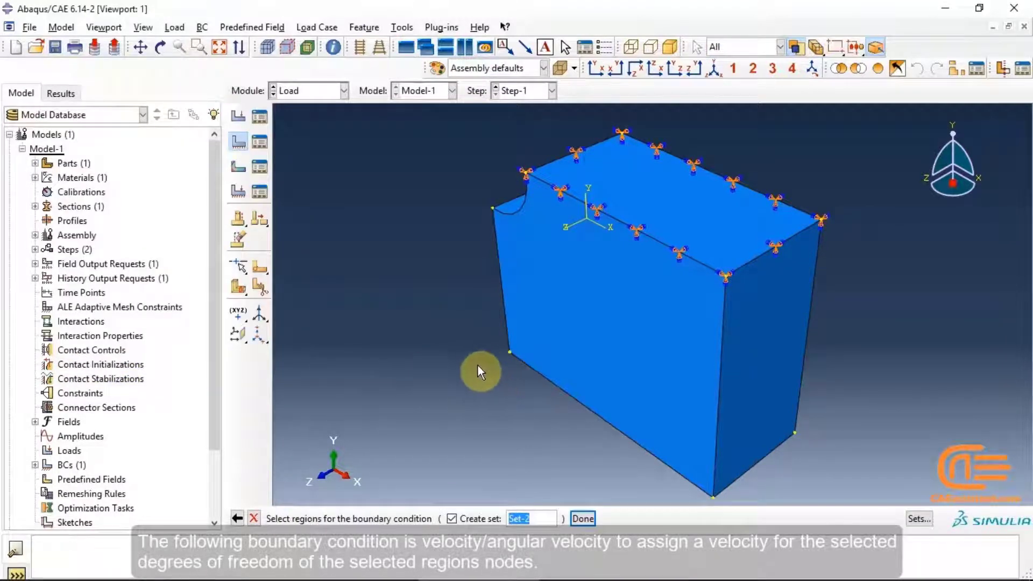
click(744, 347)
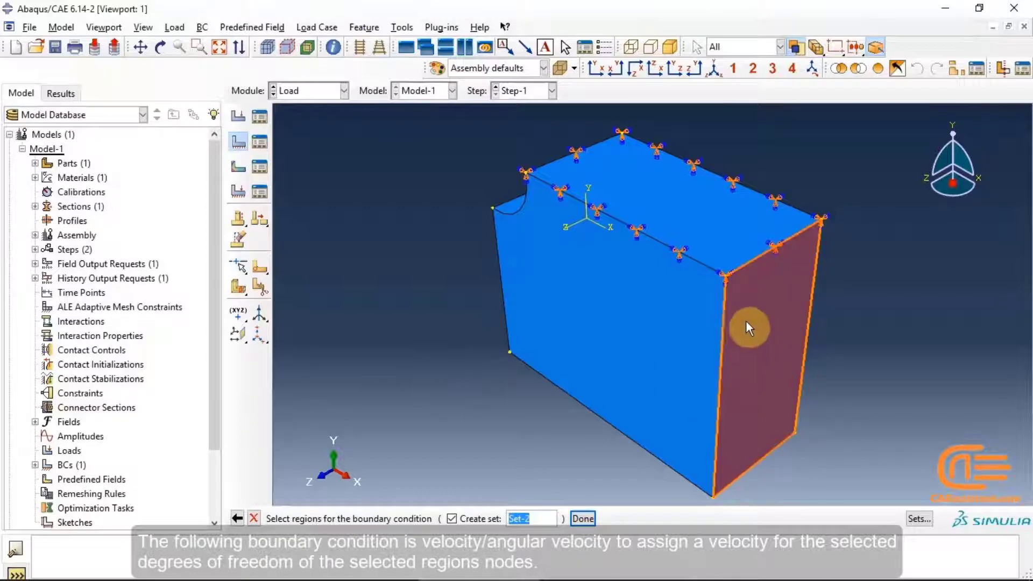
click(579, 518)
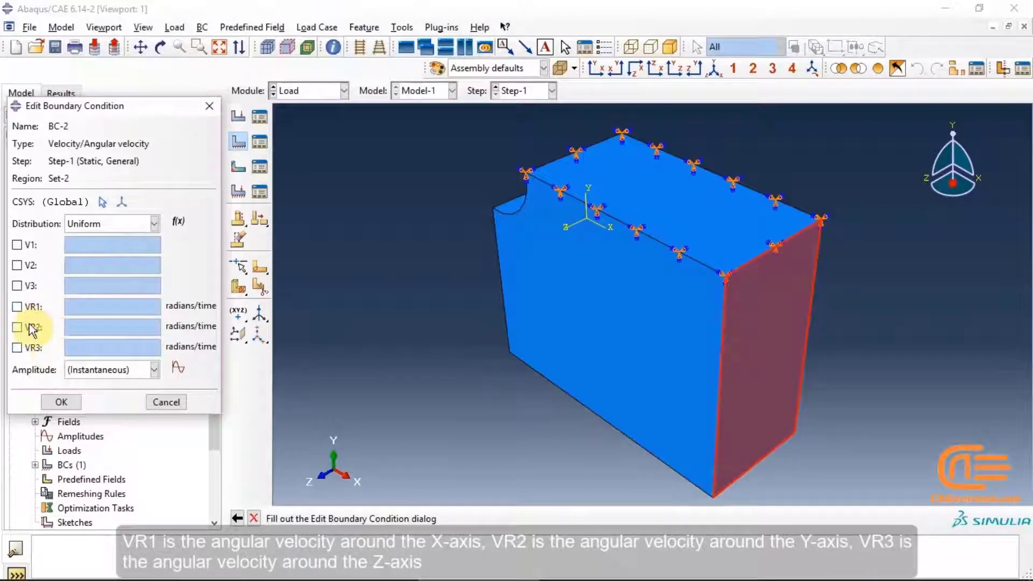
click(161, 401)
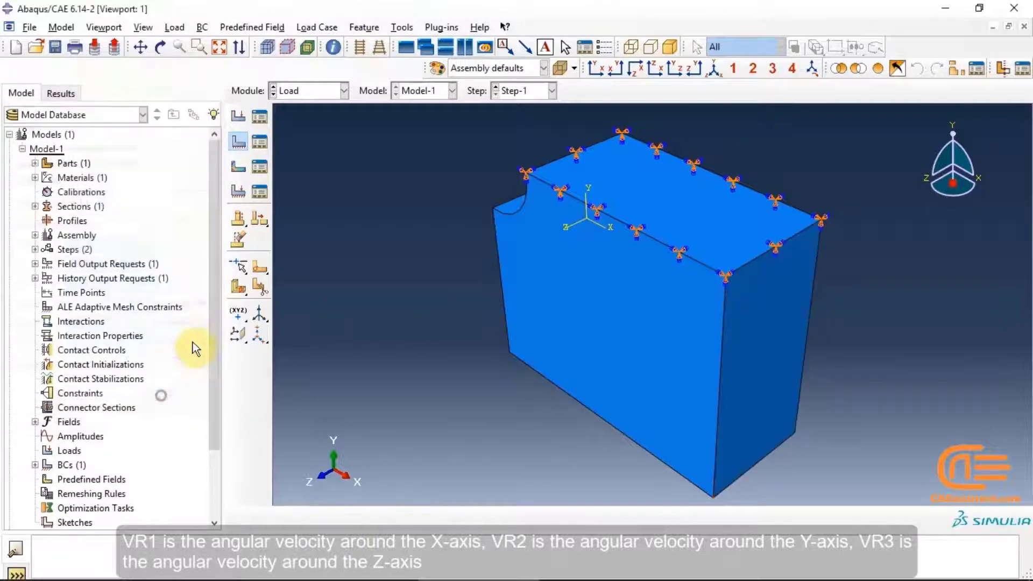
- Examine the remaining Step-1 boundary condition types in the Mechanical, Electrical/Magnetic and Other categories, from Connector displacement to Submodel, without creating one
click(243, 141)
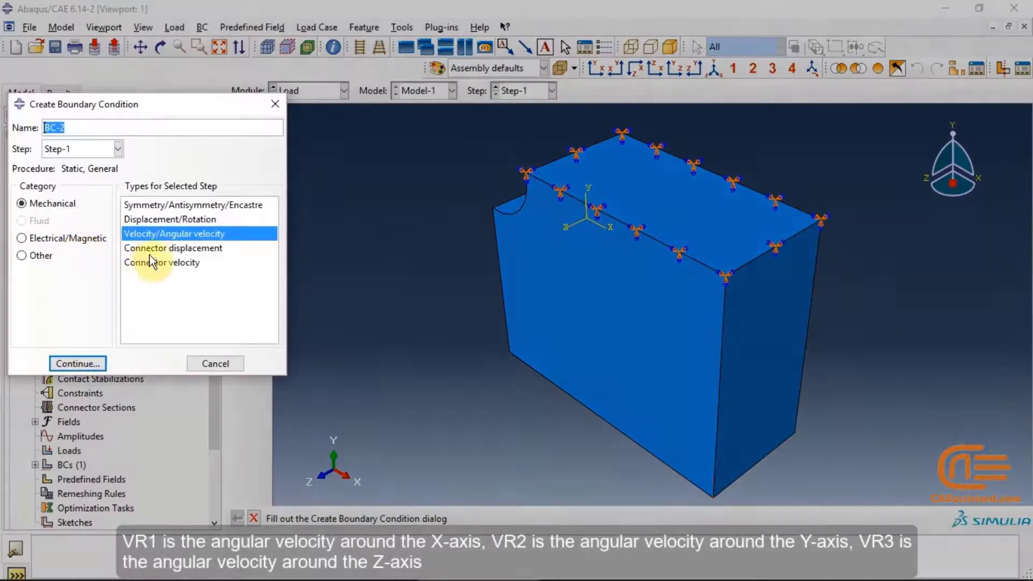
click(153, 249)
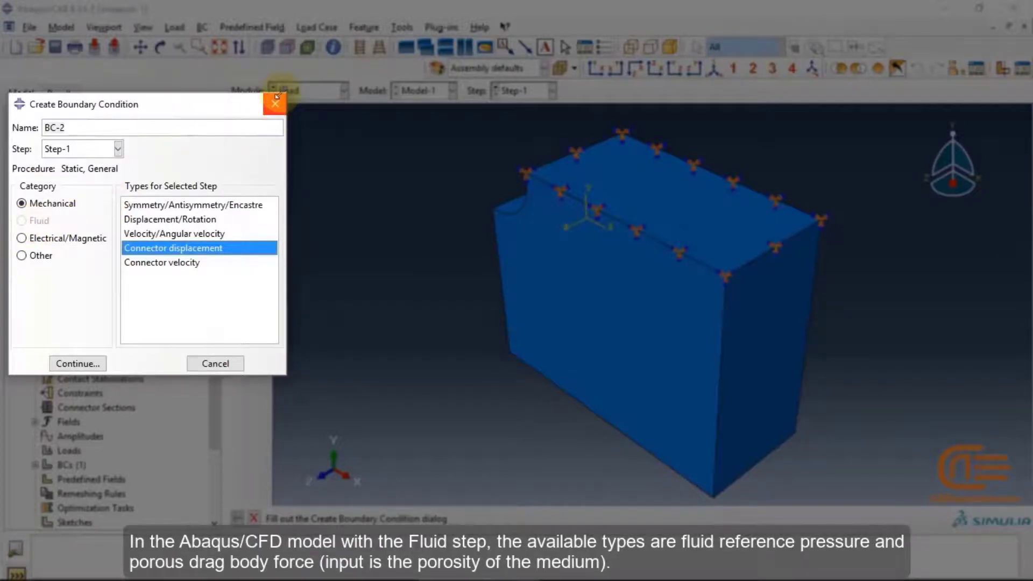
click(86, 237)
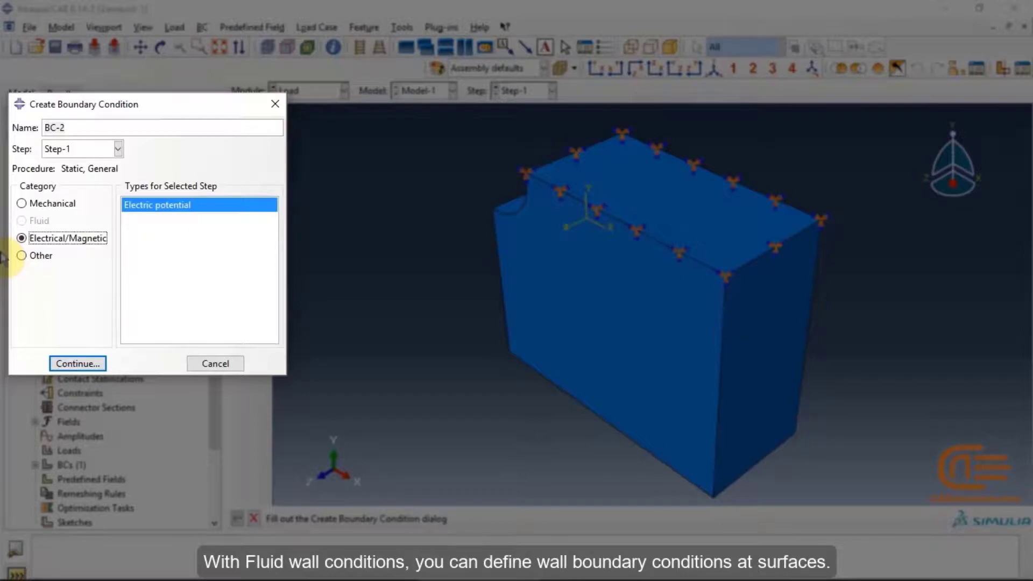
click(39, 255)
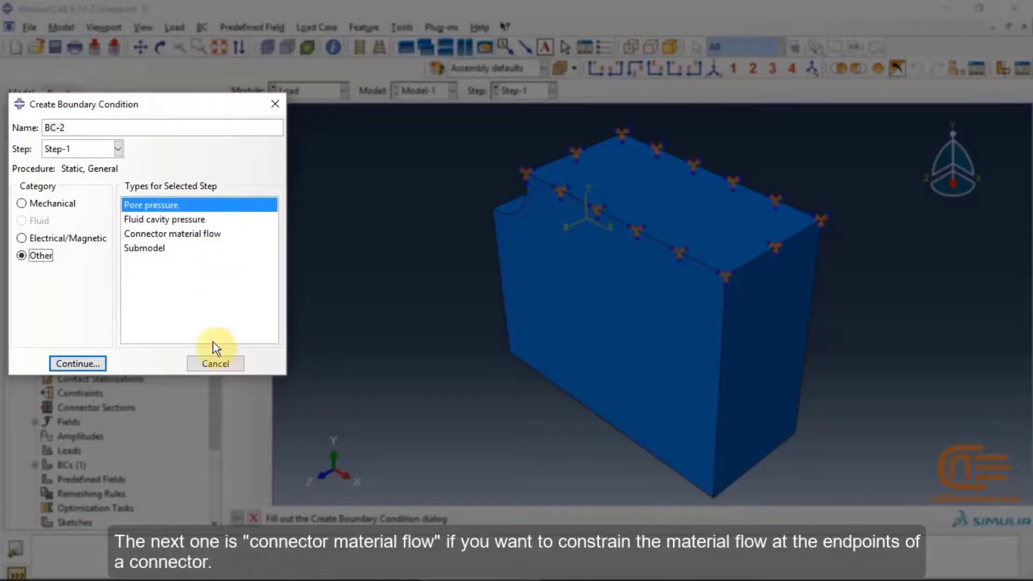
click(202, 233)
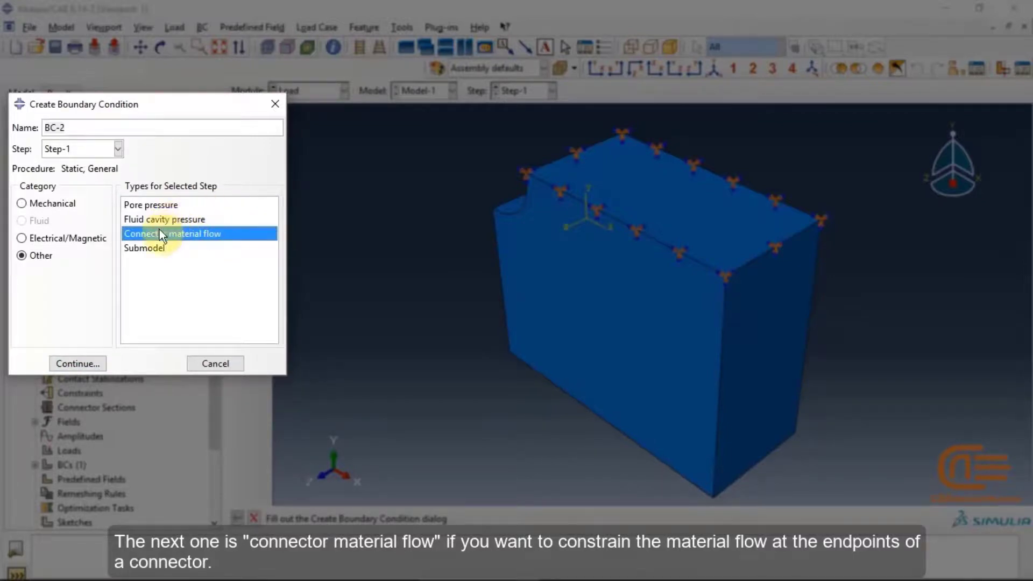
click(176, 219)
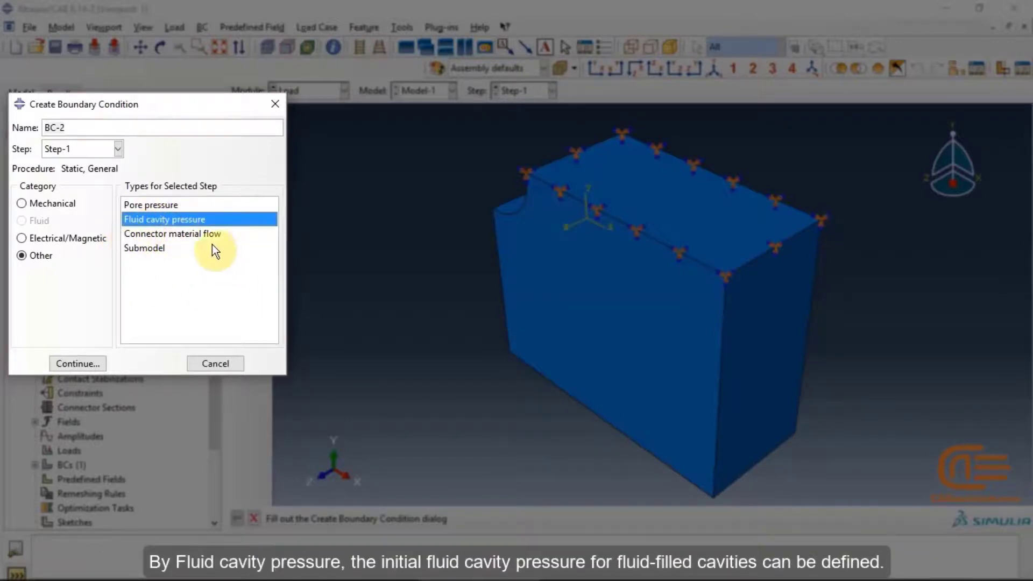
click(146, 248)
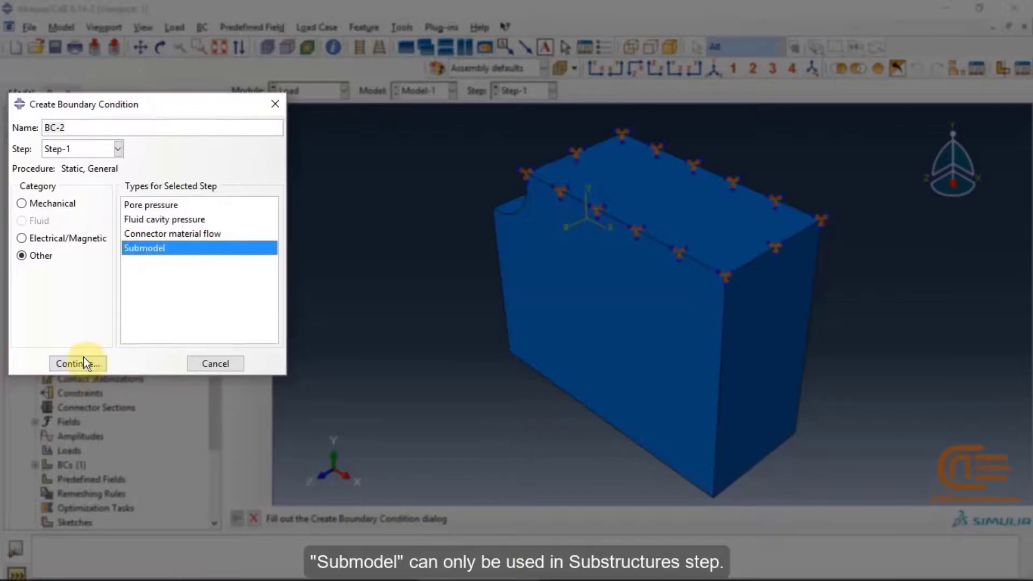
click(232, 360)
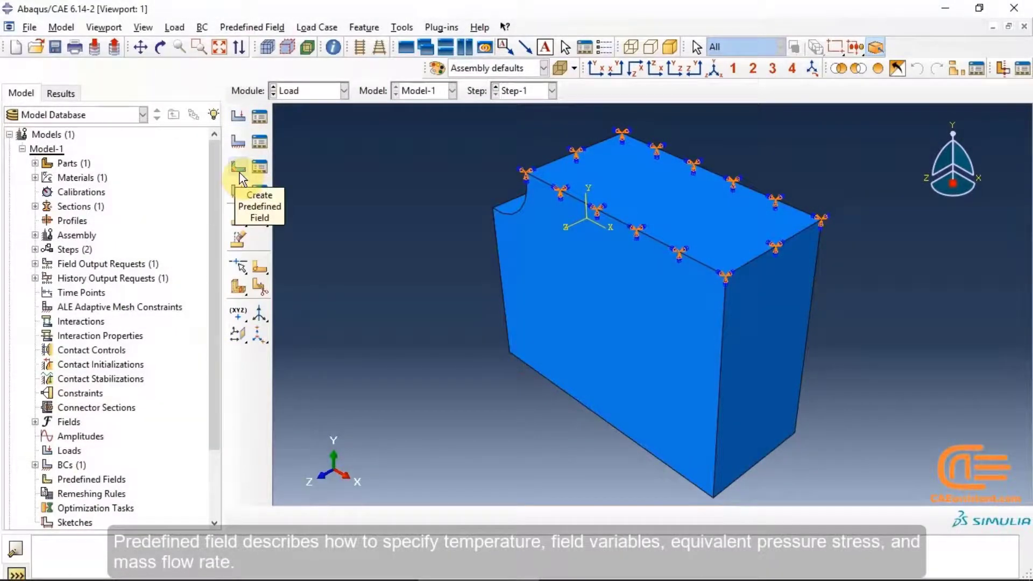
- Examine the predefined field types offered for Step-1 without creating a field
click(240, 173)
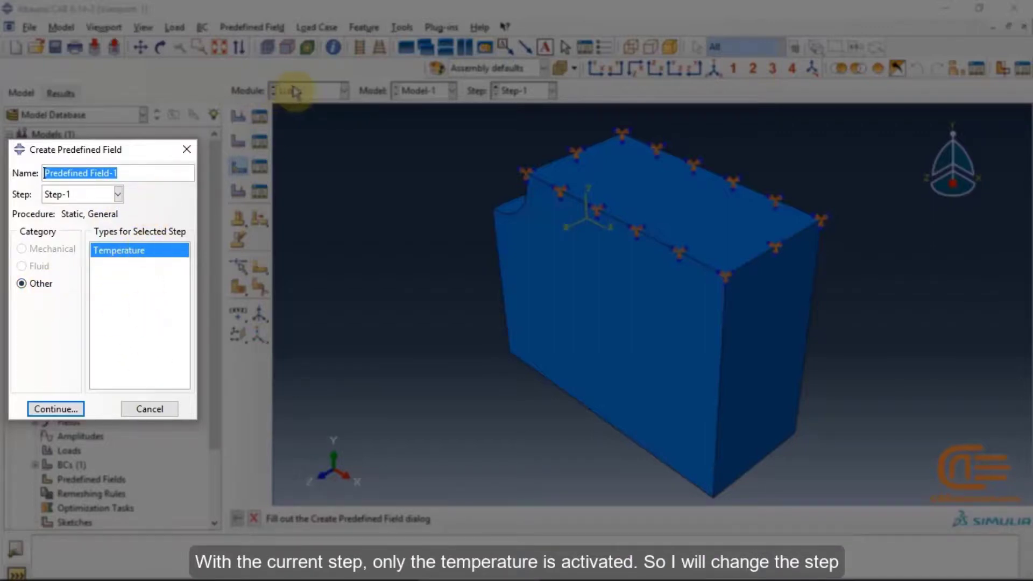
click(185, 150)
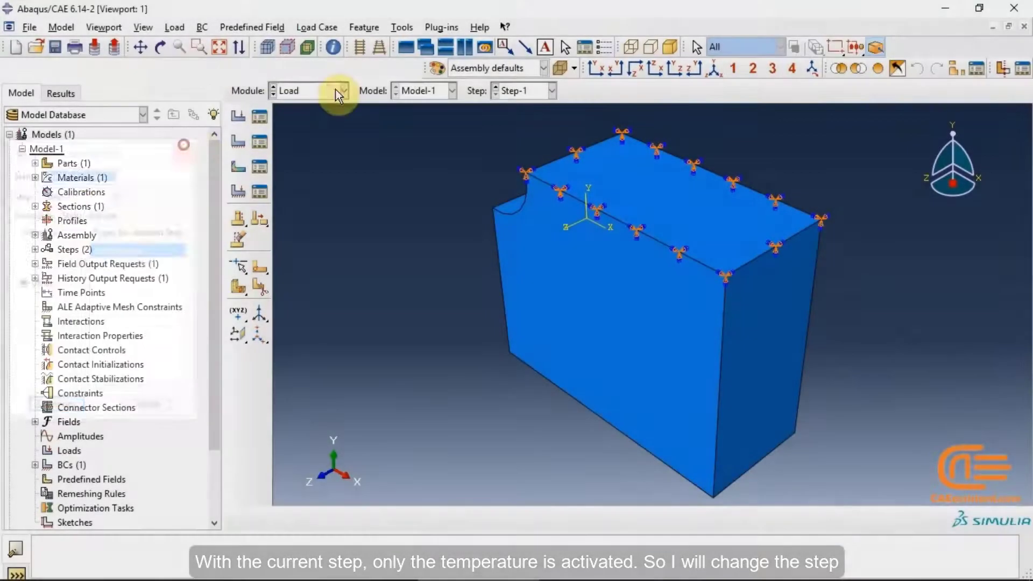
- Create a Dynamic, Implicit analysis step after Step-1 in the Step module, keeping its default settings
click(337, 92)
click(312, 149)
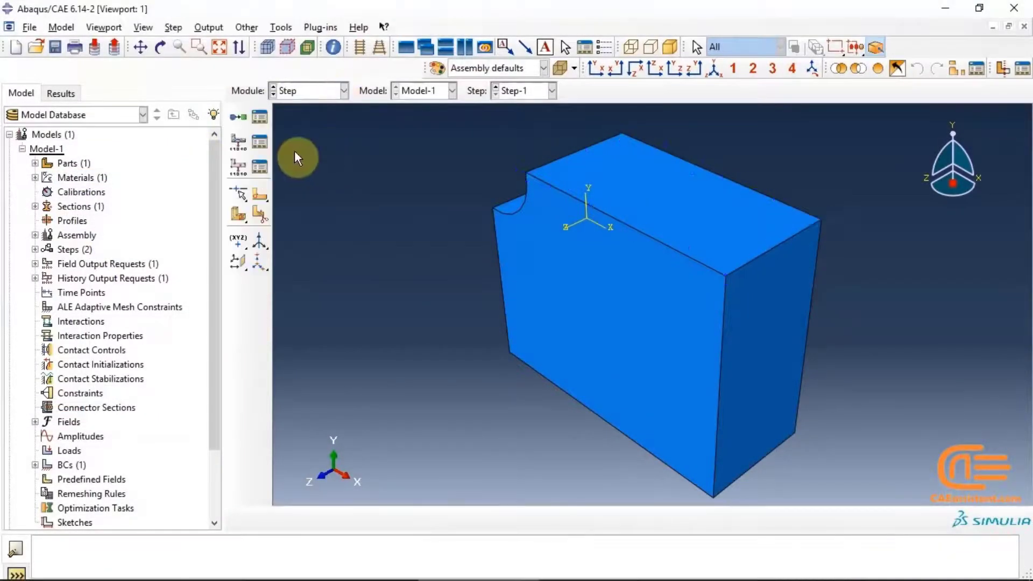
click(239, 118)
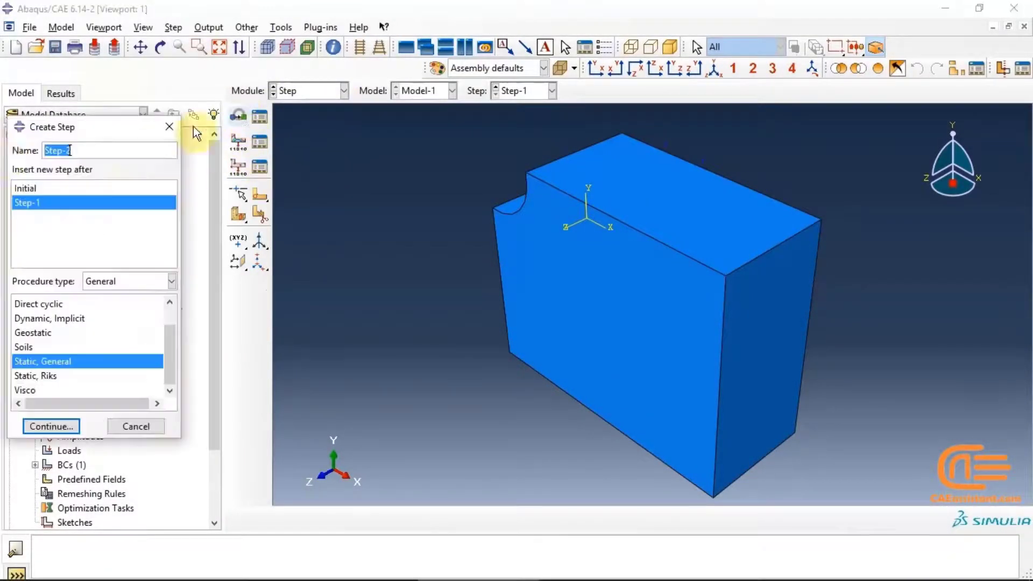
click(66, 309)
click(66, 318)
click(53, 425)
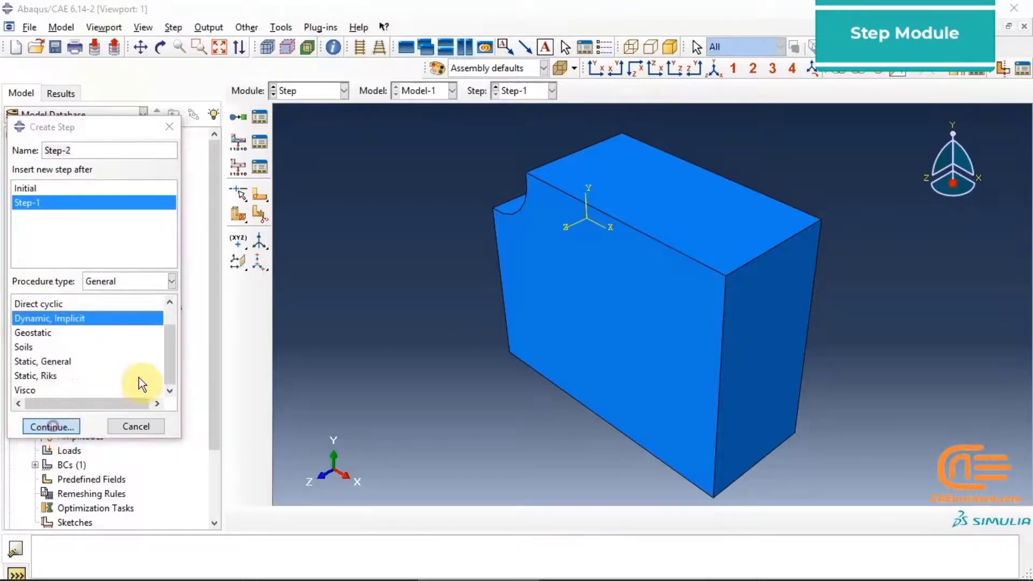
click(119, 492)
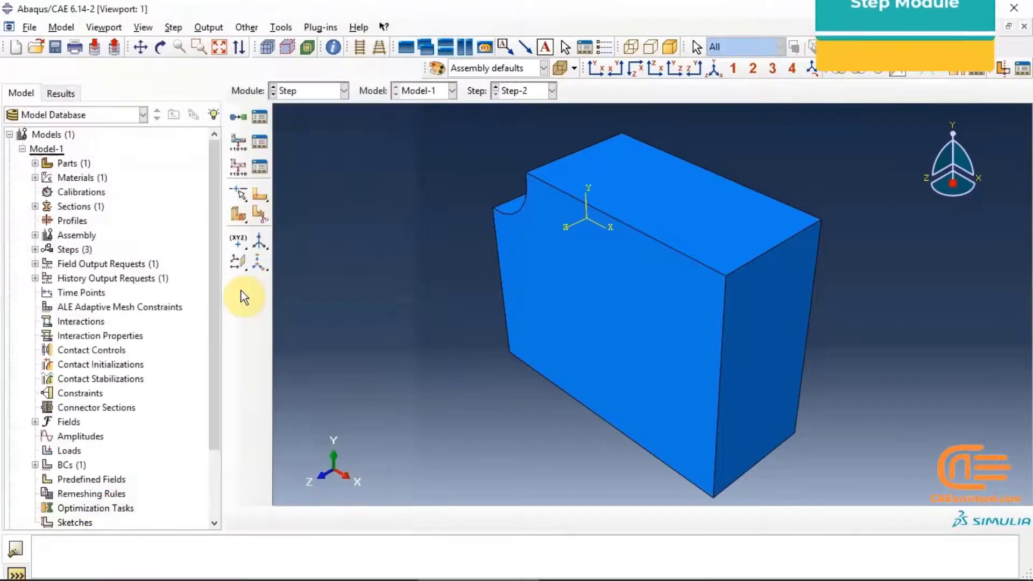
- Return to the Load module and examine the Initial step's predefined field types in the Other and Mechanical categories without creating one
click(308, 90)
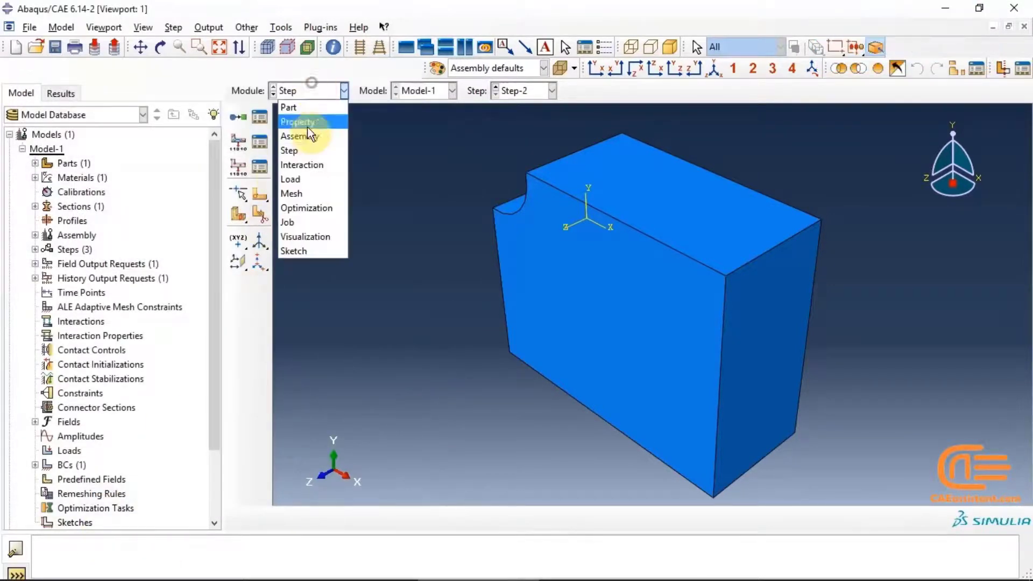
click(298, 178)
click(238, 166)
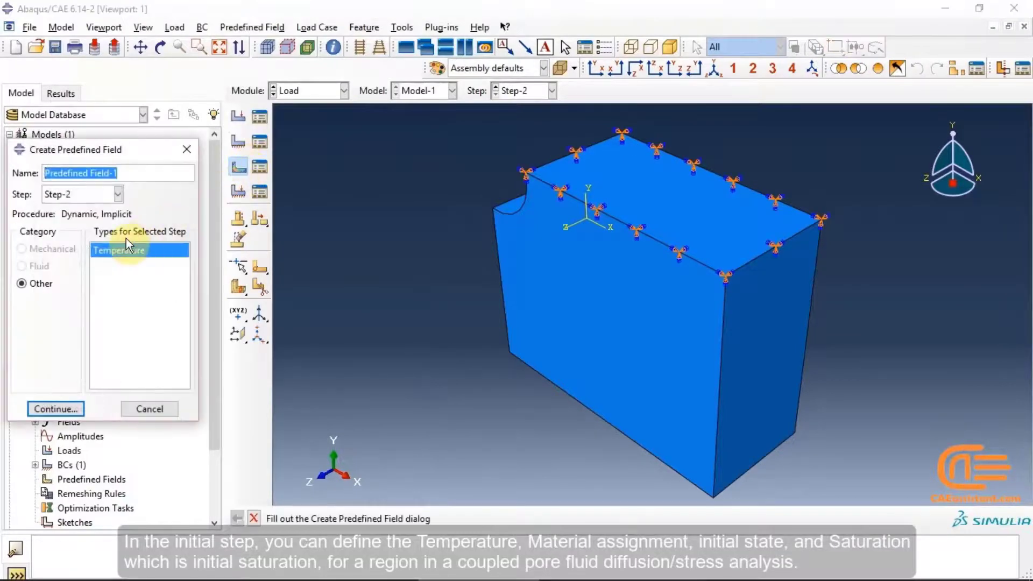
click(99, 195)
click(60, 209)
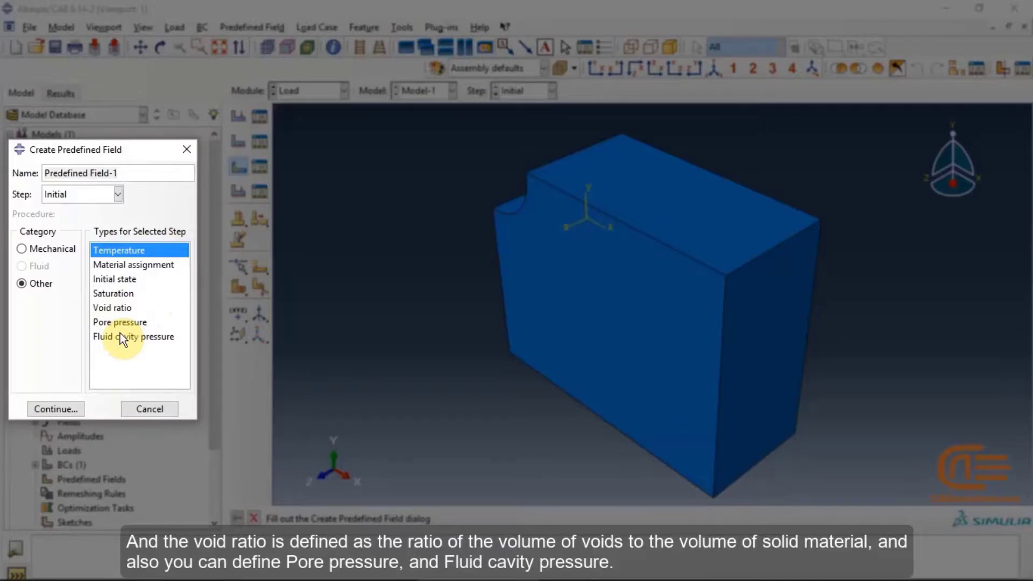
click(22, 249)
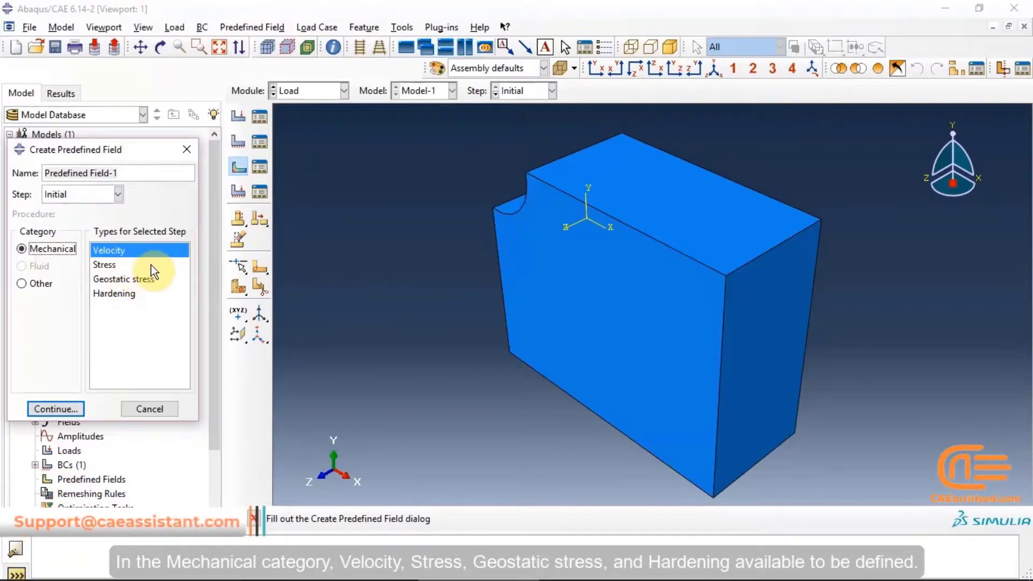
click(184, 151)
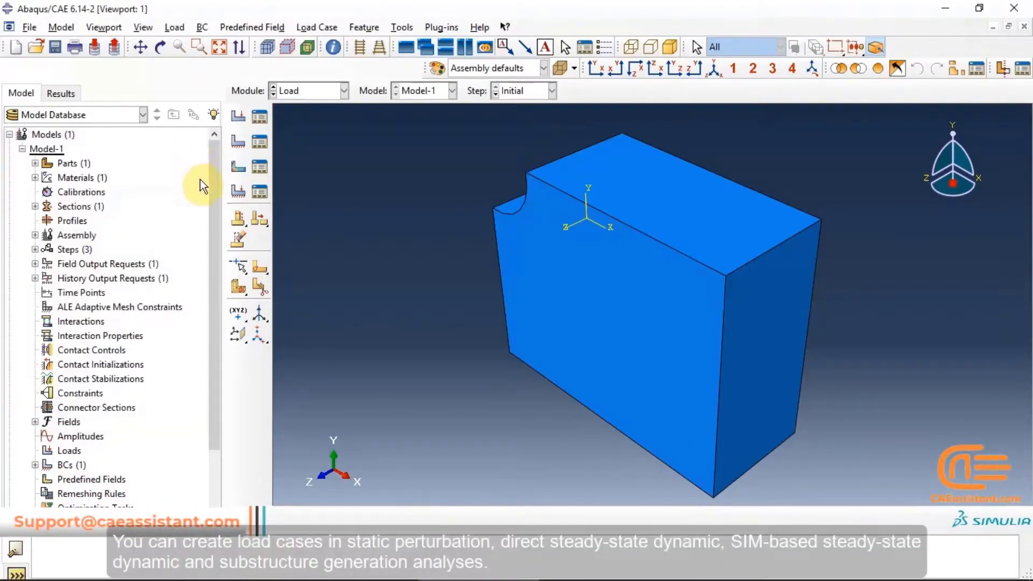
- Try to create a load case with the model's current analysis steps
click(236, 192)
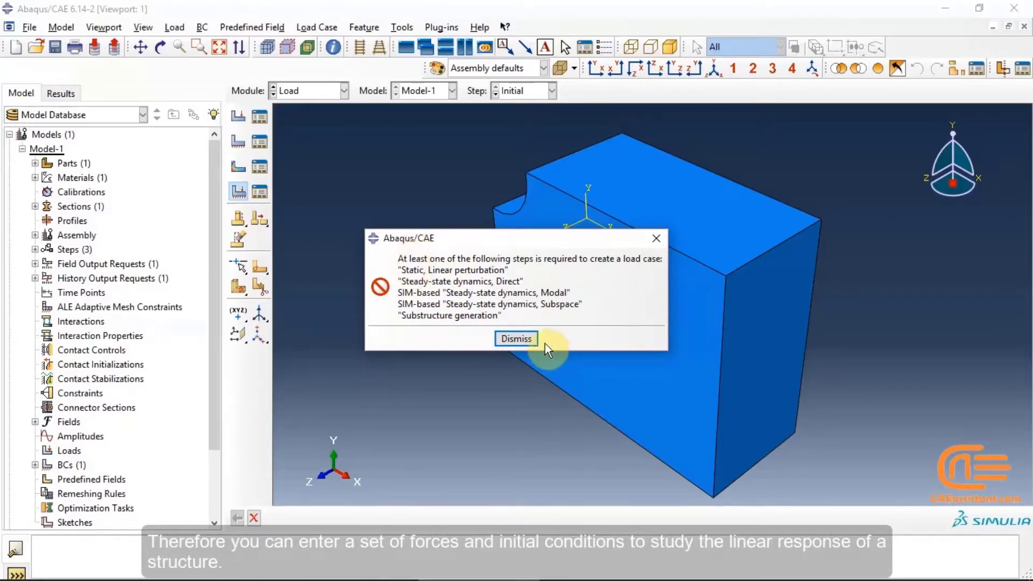
click(516, 338)
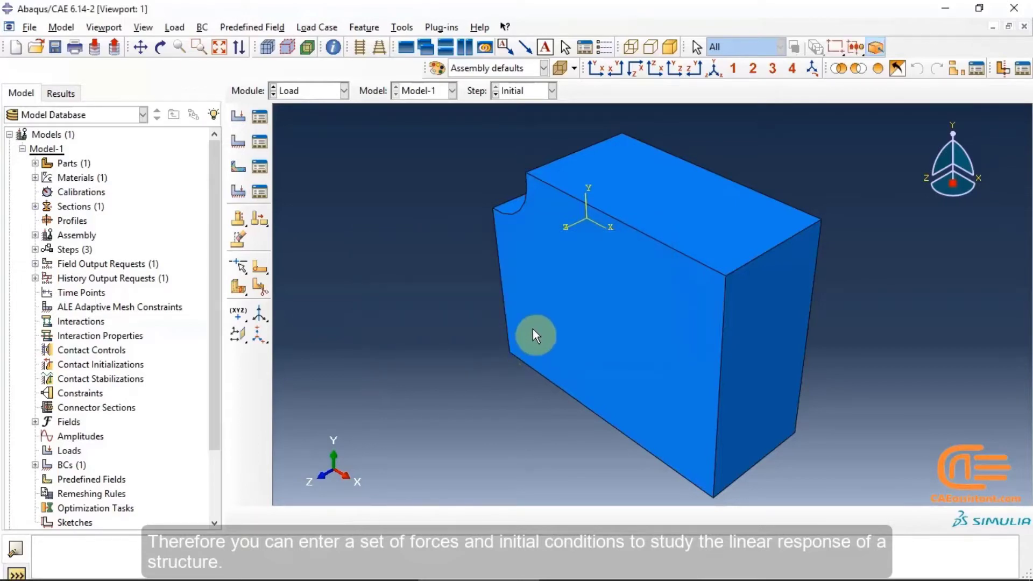